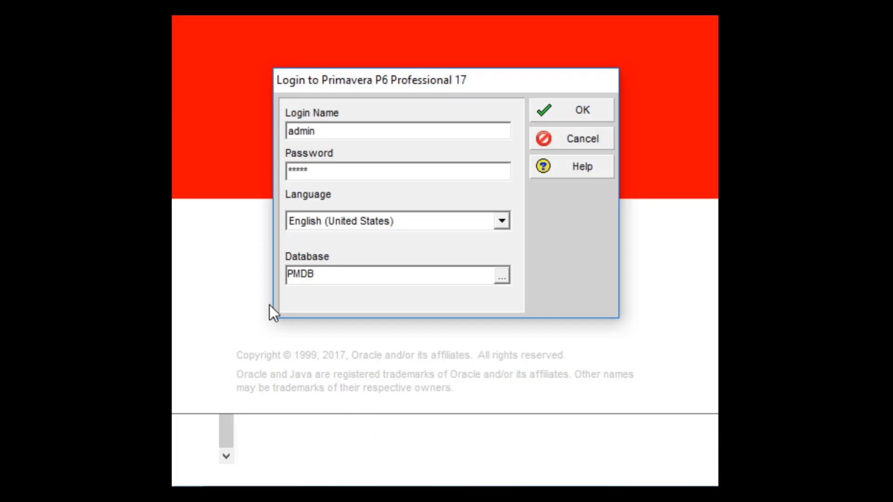
- Log in to the PMDB database with the prefilled credentials and open global data only
left_click(576, 110)
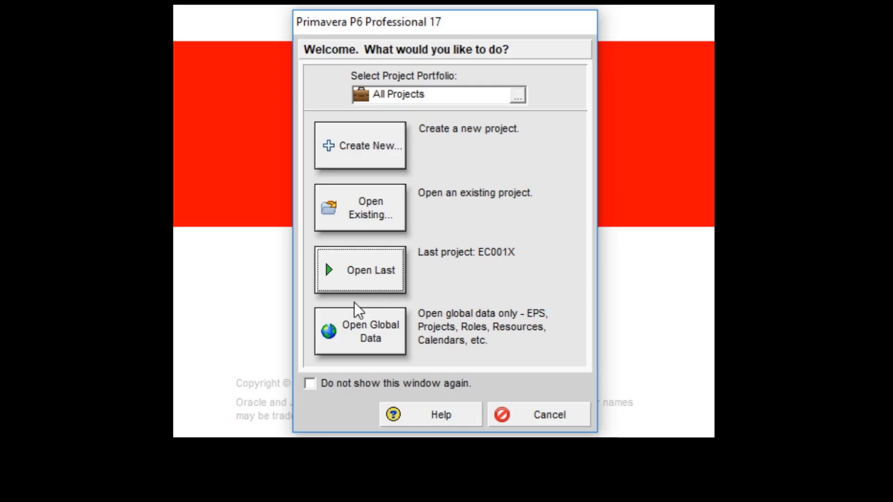
left_click(355, 328)
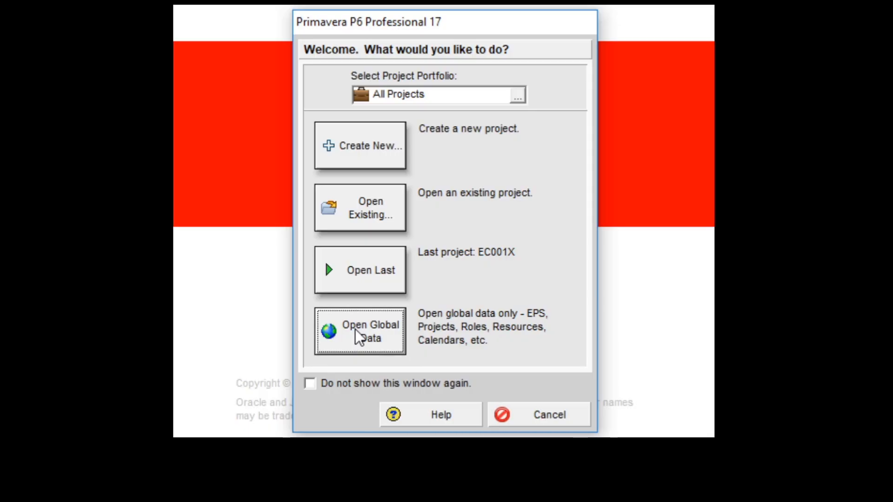
left_click(356, 328)
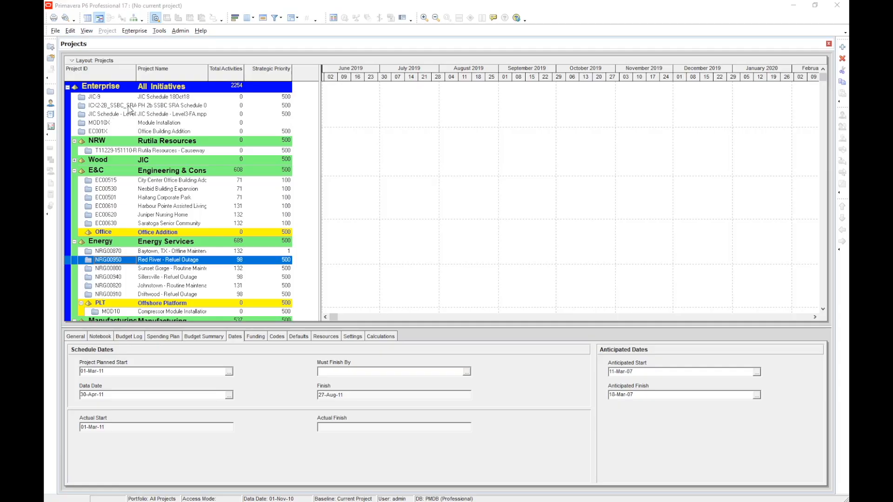
- Start an import in Primavera PM (XER) format with Project as the type of data
left_click(55, 30)
left_click(79, 77)
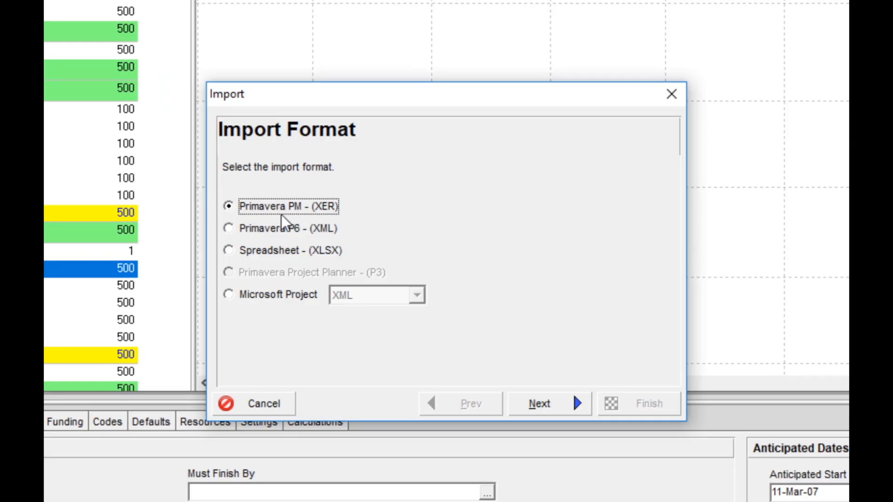
left_click(544, 396)
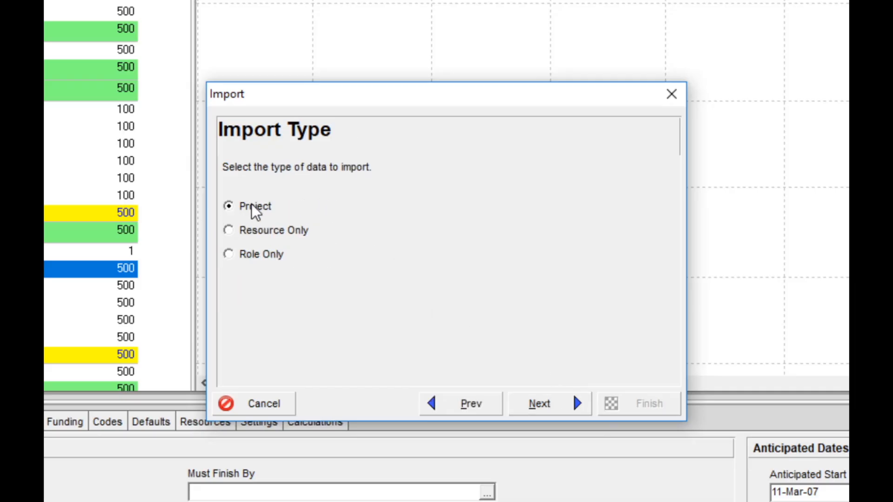
left_click(572, 403)
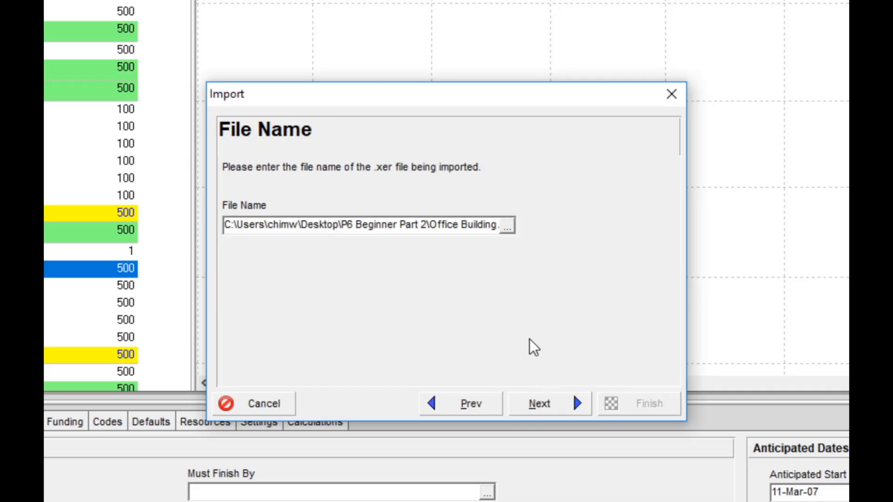
- Choose Office Building Addition Example.xer as the import file and continue to the project options
left_click(509, 226)
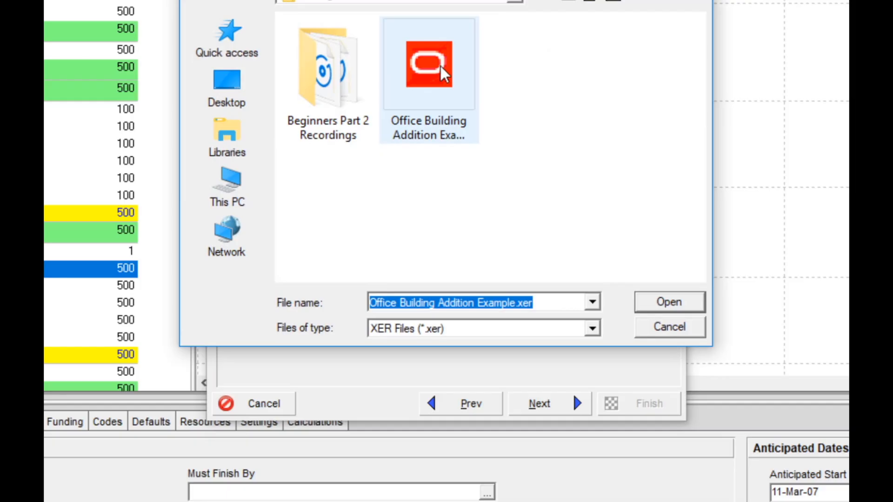
left_click(439, 66)
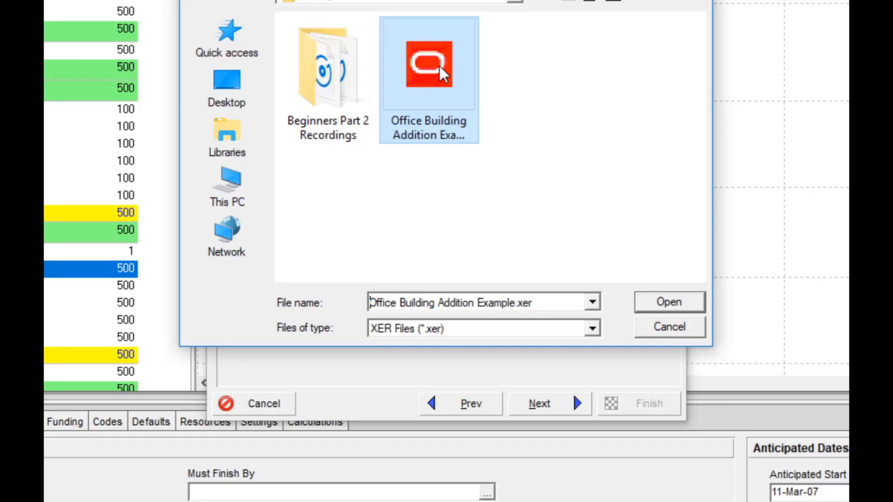
left_click(439, 64)
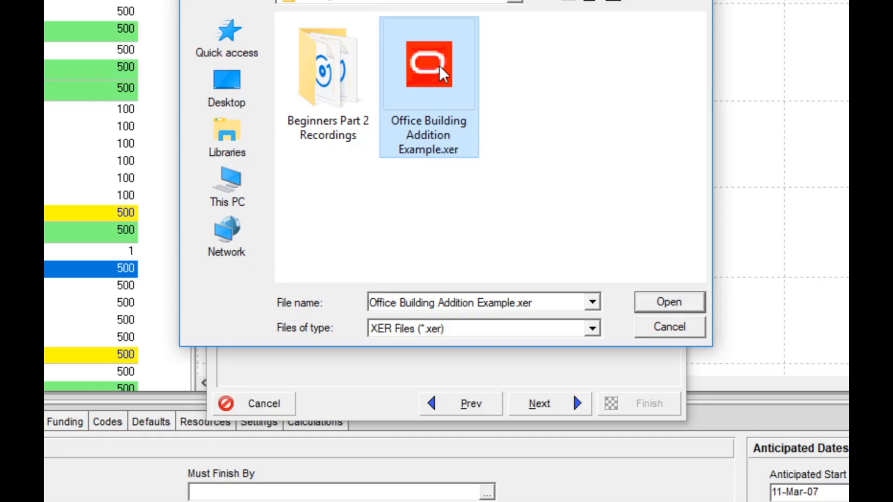
left_click(671, 303)
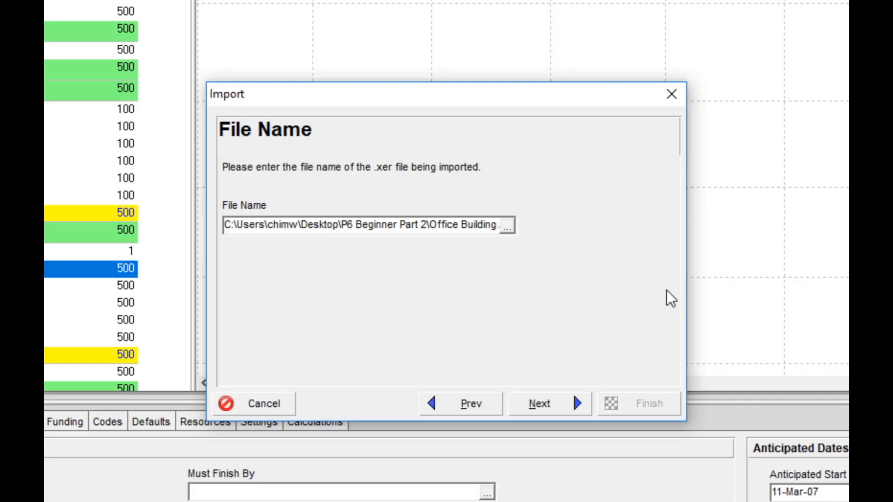
left_click(550, 403)
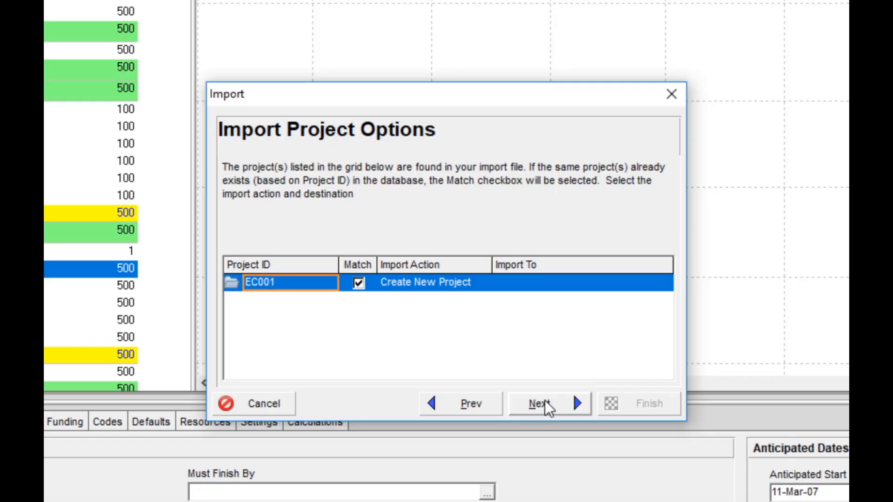
- Set the import destination of project EC001 to the Office (Office Addition) EPS node under Engineering & Construction
left_click(643, 287)
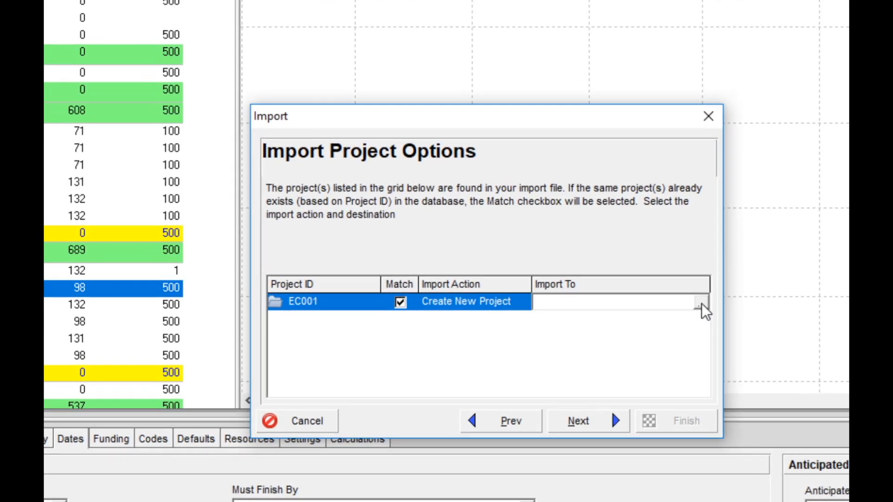
left_click(666, 283)
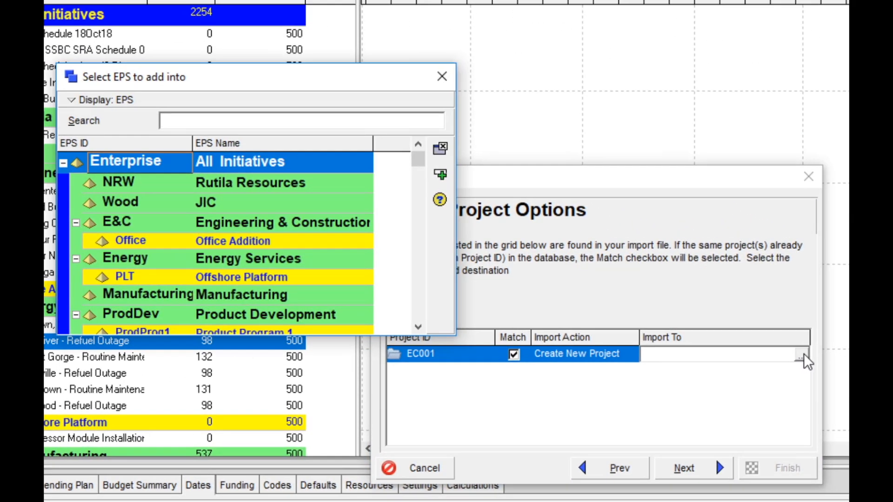
left_click(135, 158)
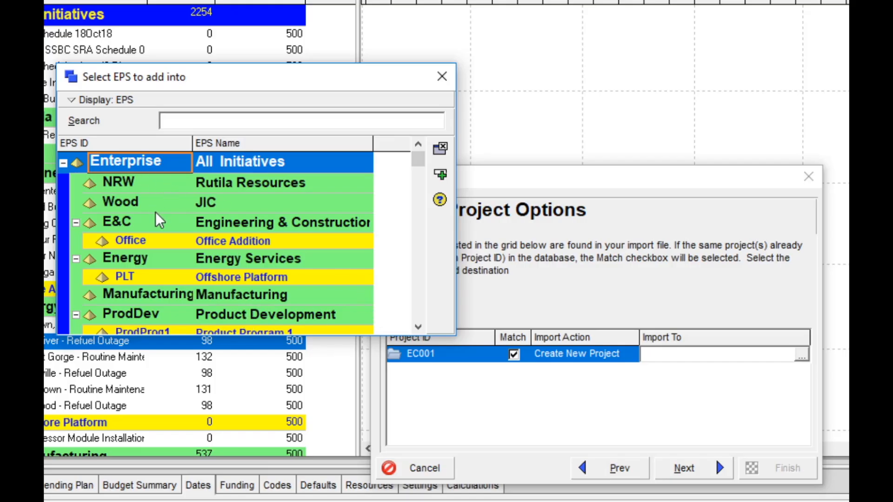
scroll(180, 249, "down", 2)
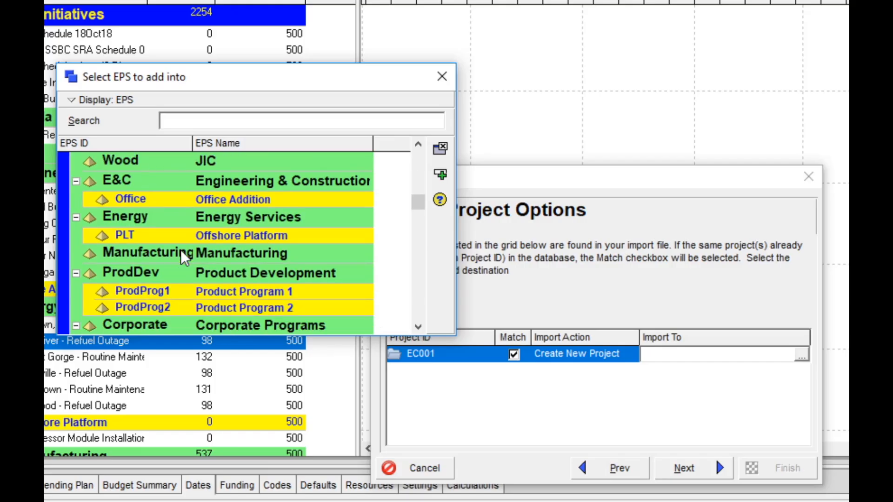
left_click(149, 200)
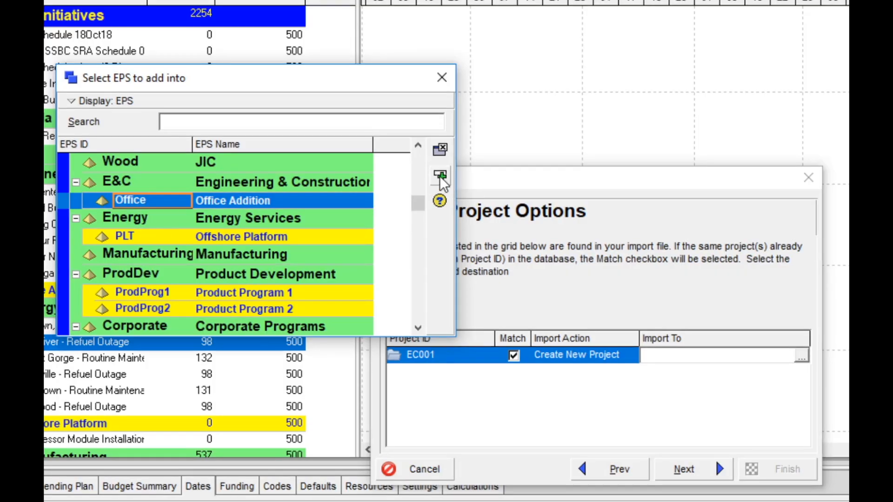
left_click(440, 176)
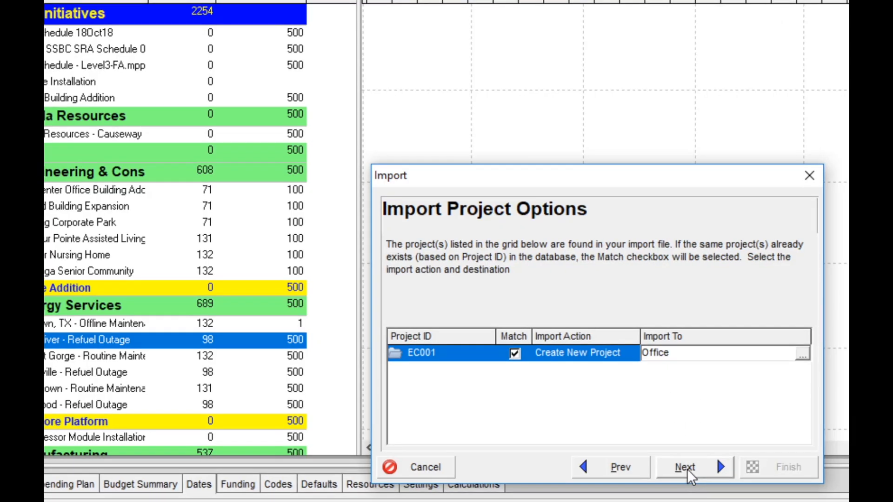
- Run the import as a new project with the Default Configuration and close the import result
left_click(687, 470)
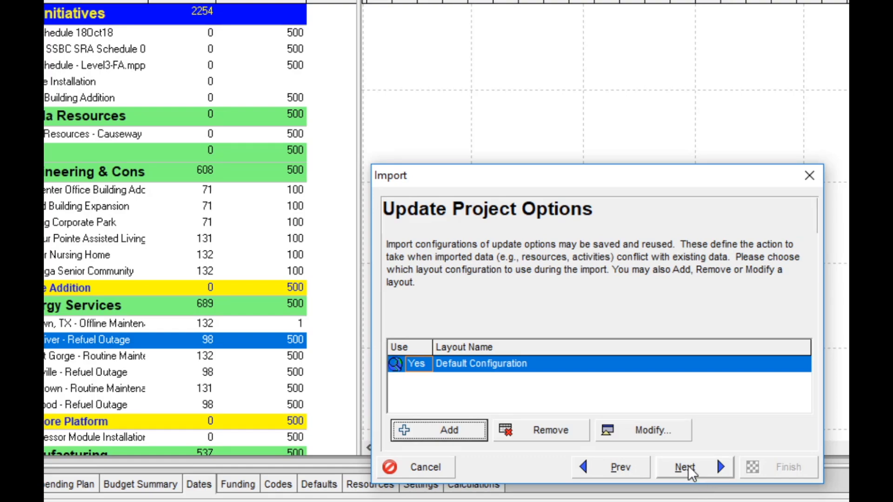
left_click(688, 466)
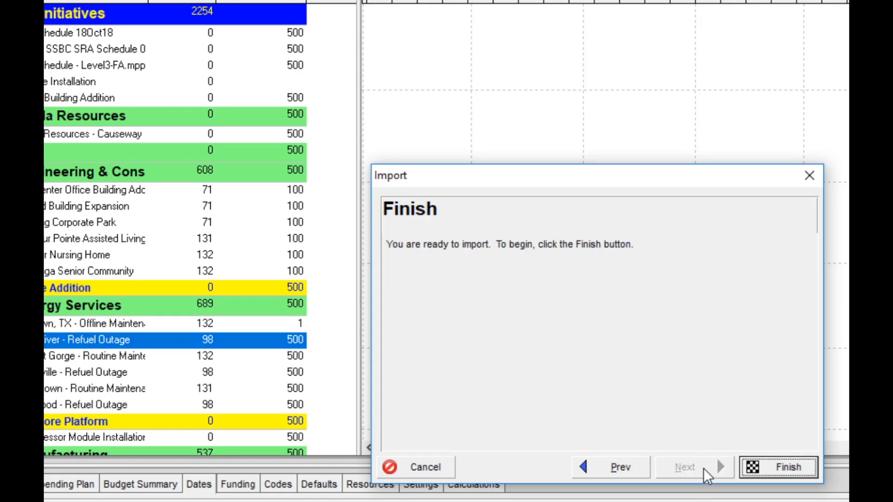
left_click(785, 471)
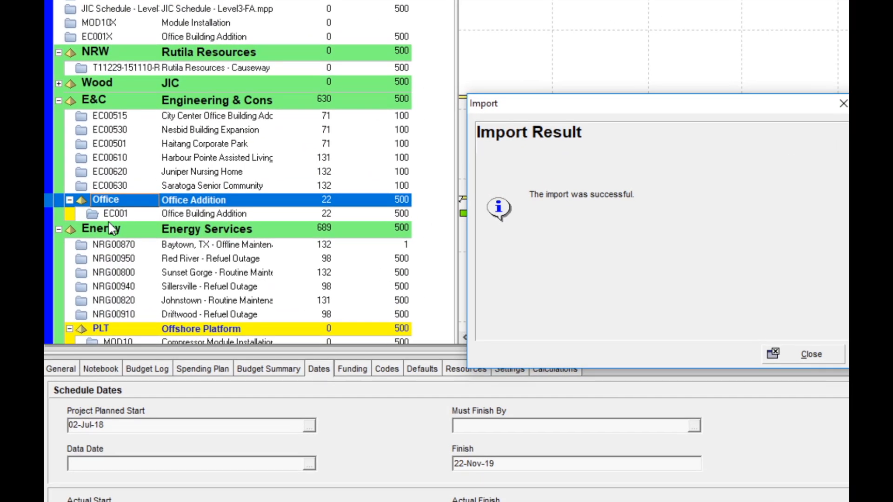
left_click(813, 356)
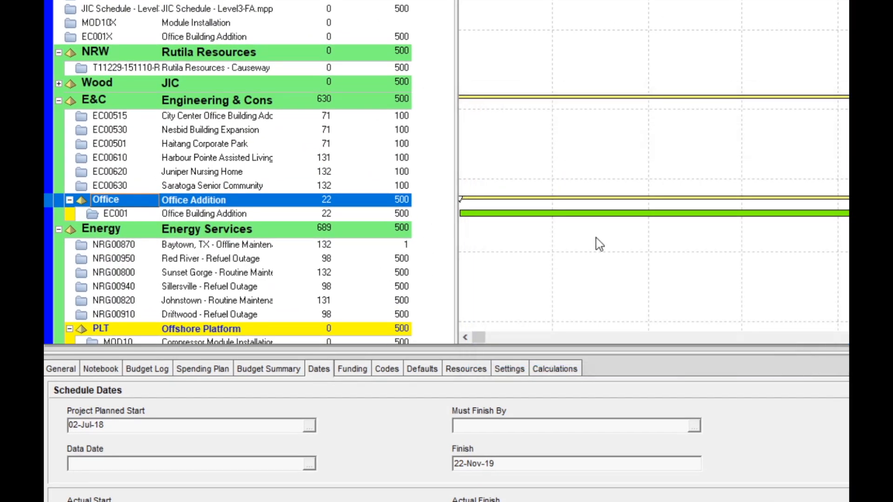
- Open the activities of the imported project EC001 and enlarge the activity table and Gantt chart area
left_click(93, 214)
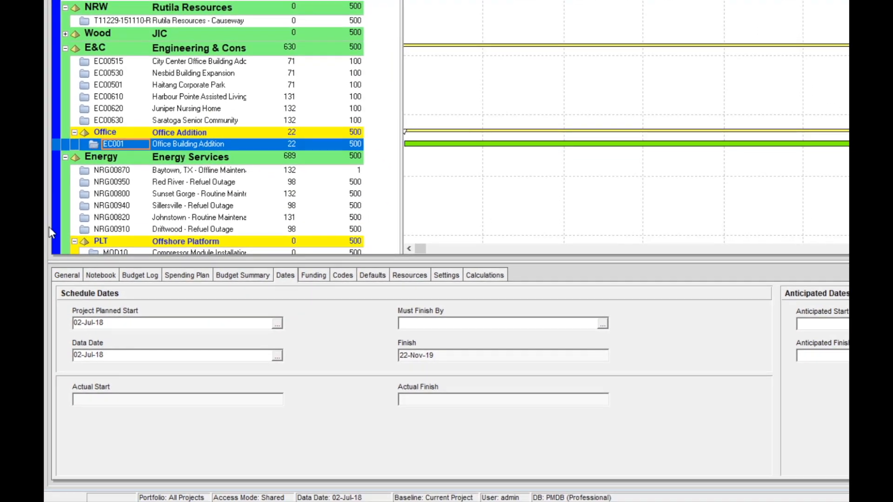
left_click(69, 275)
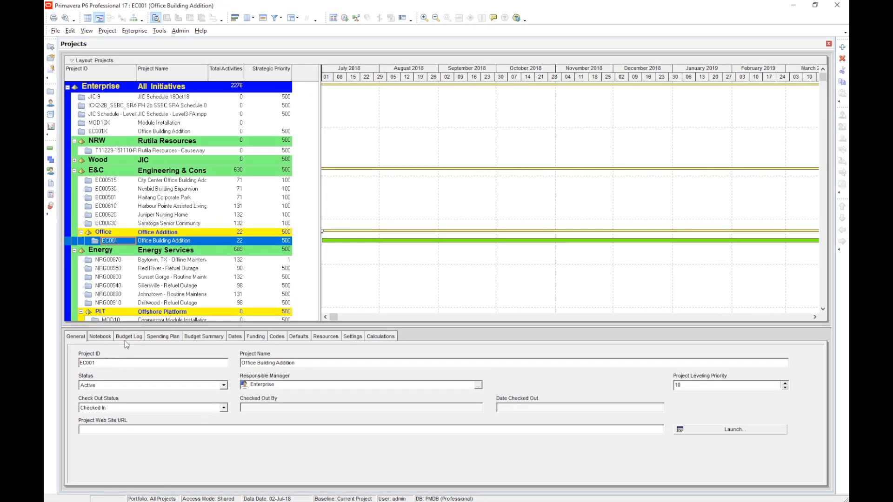
left_click(50, 148)
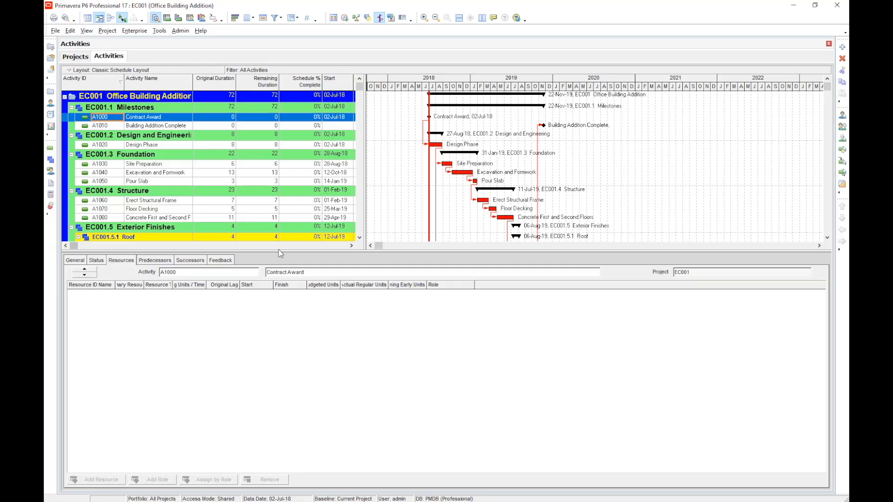
left_click_drag(279, 252, 283, 344)
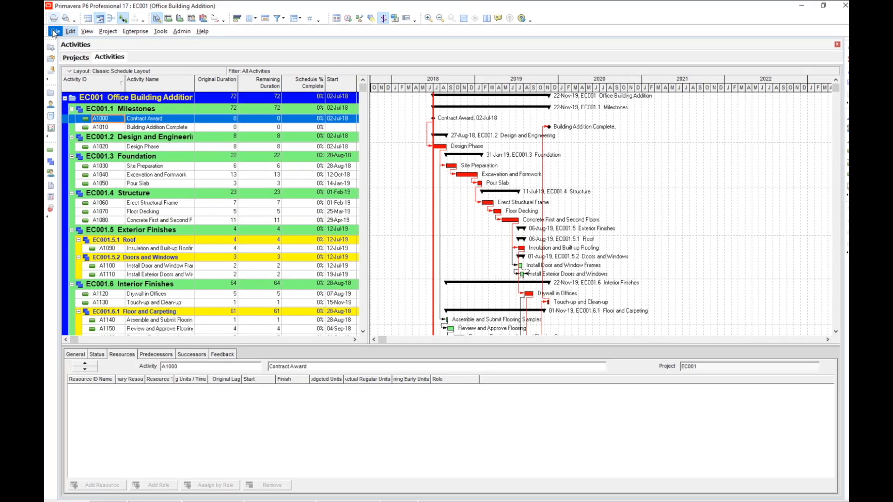
- Start an export of the open project in Primavera PM (XER) format for version 17.7 or later
left_click(55, 32)
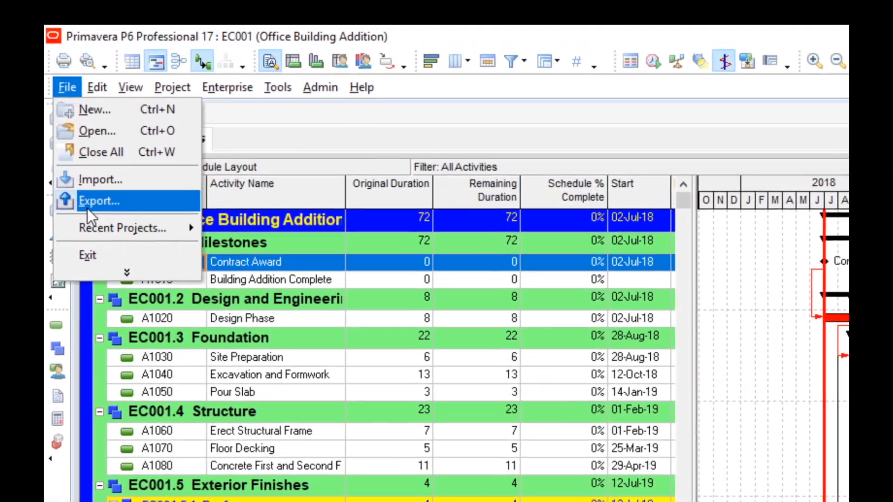
left_click(69, 85)
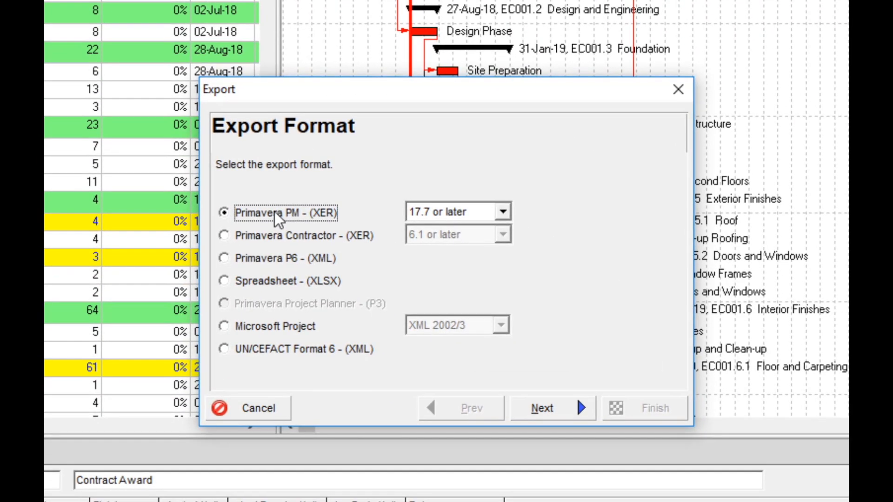
left_click(502, 213)
left_click(503, 215)
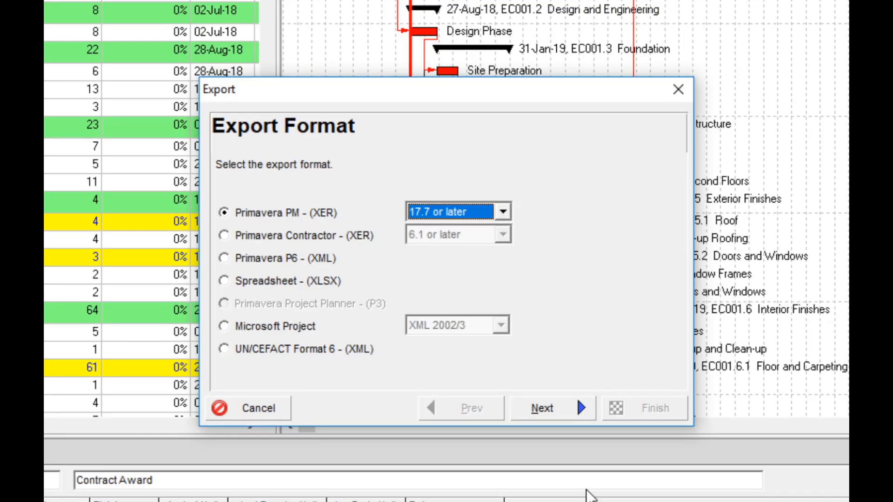
left_click(543, 409)
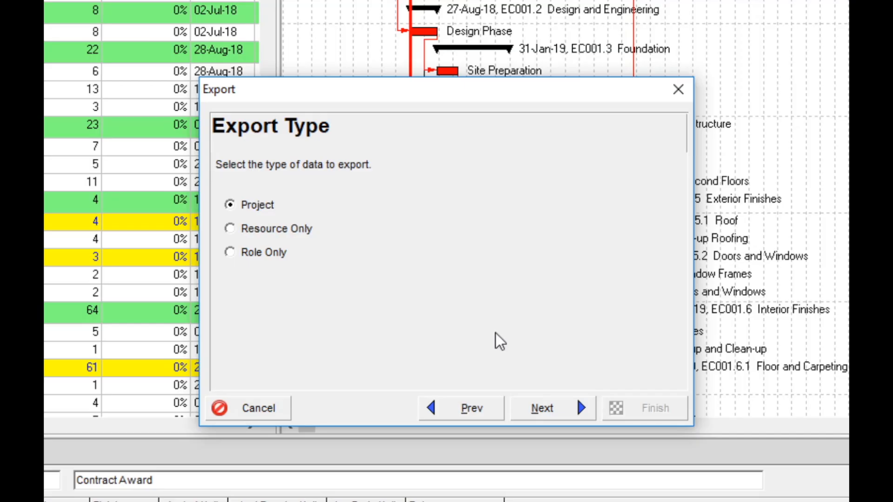
left_click(473, 409)
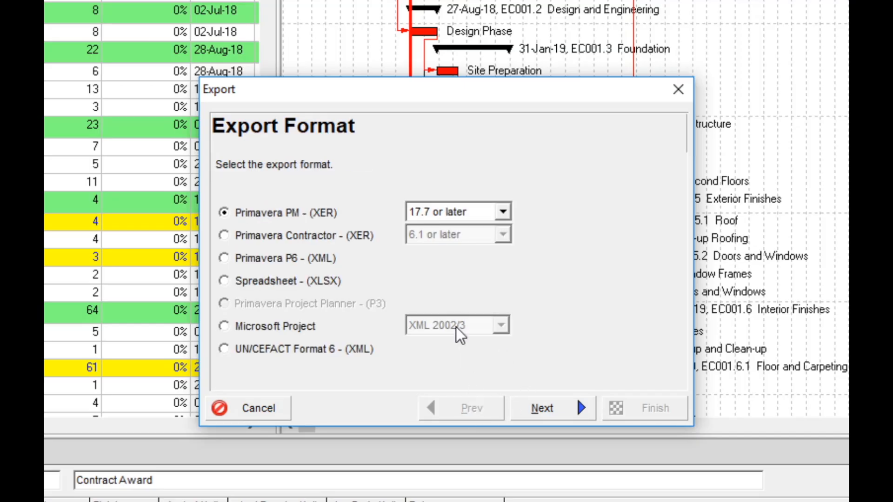
left_click(503, 210)
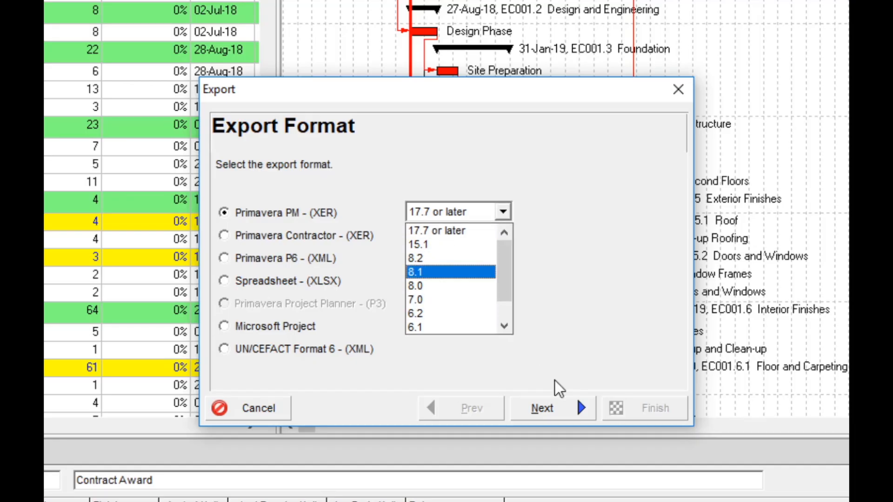
left_click(541, 403)
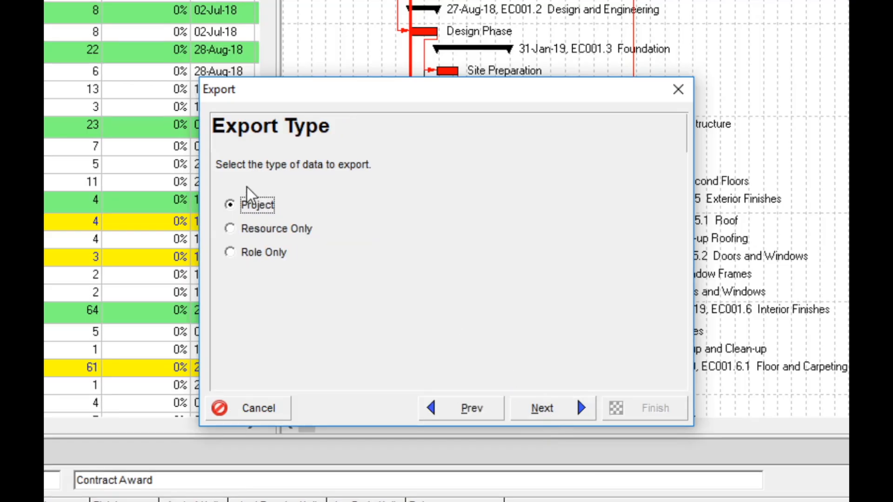
- Keep Project as the export type and EC001 Office Building Addition as the project to export, and continue to the file name
left_click(534, 404)
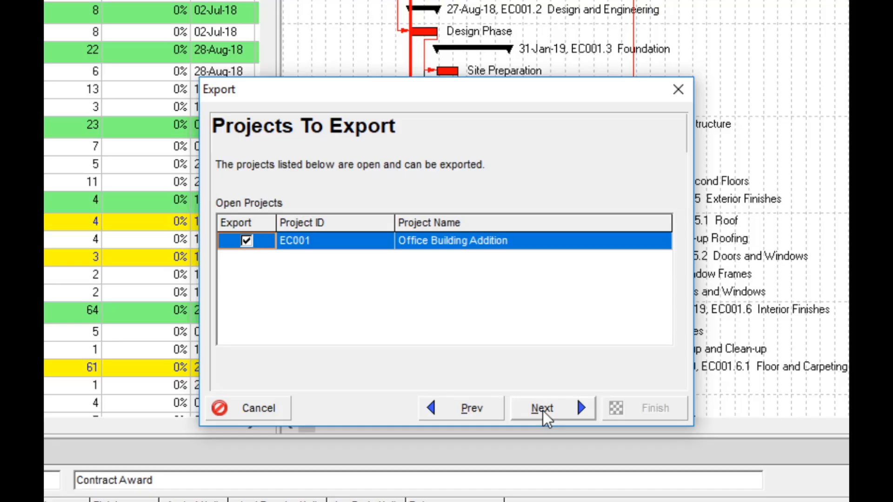
left_click(655, 242)
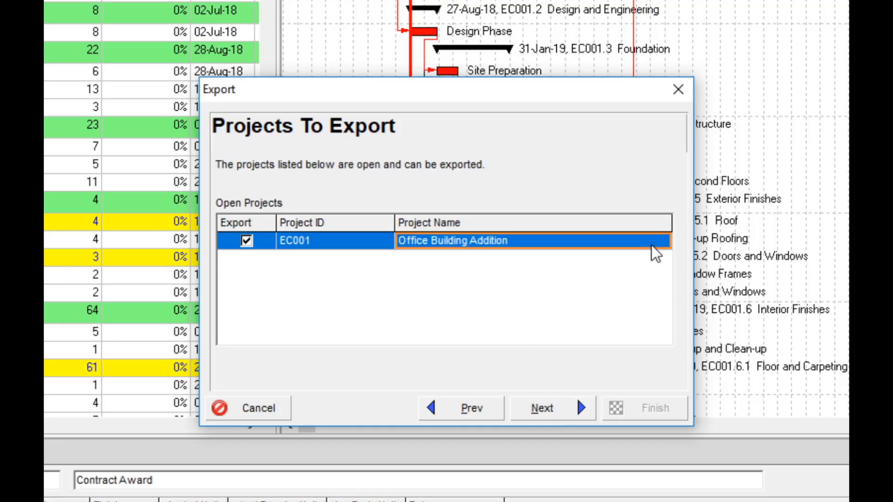
left_click(542, 403)
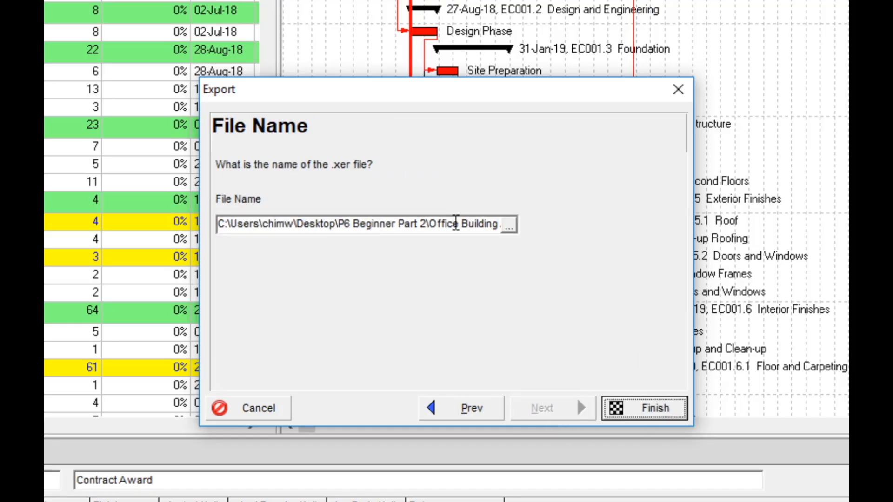
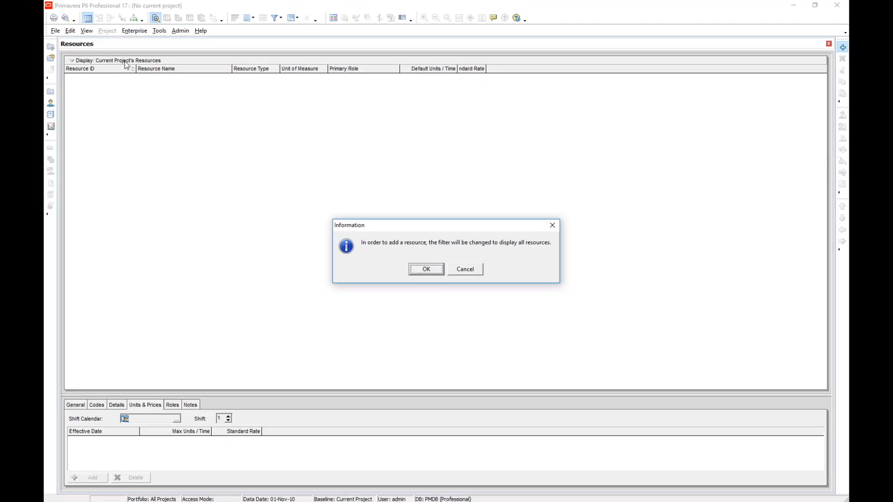
- Cancel the notice about adding a resource and filter the Resources view to show All Resources
left_click(473, 270)
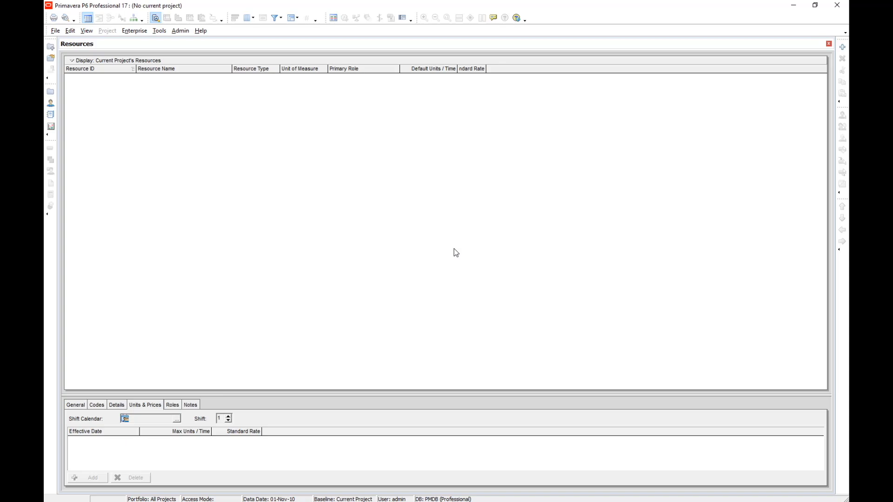
left_click(78, 65)
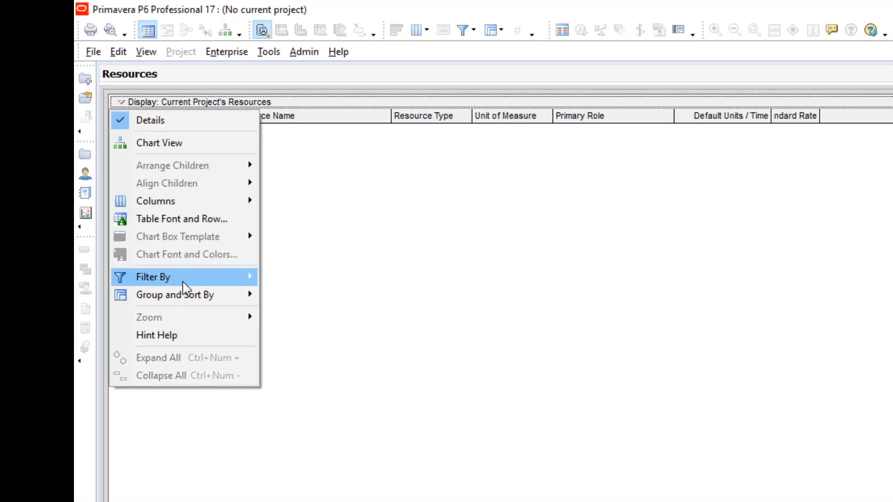
mouse_move(140, 213)
left_click(345, 324)
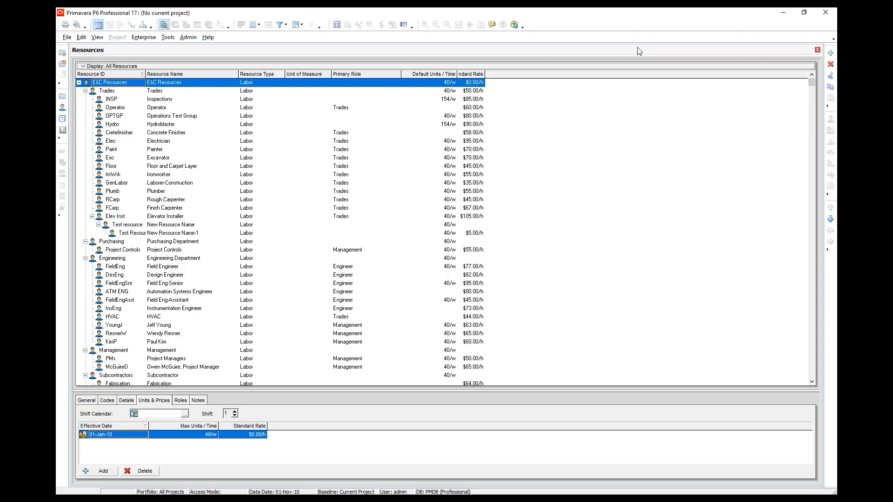
- Create a resource with the ID Office Building and the name Office Building Resources, keeping the remaining wizard defaults
left_click(830, 53)
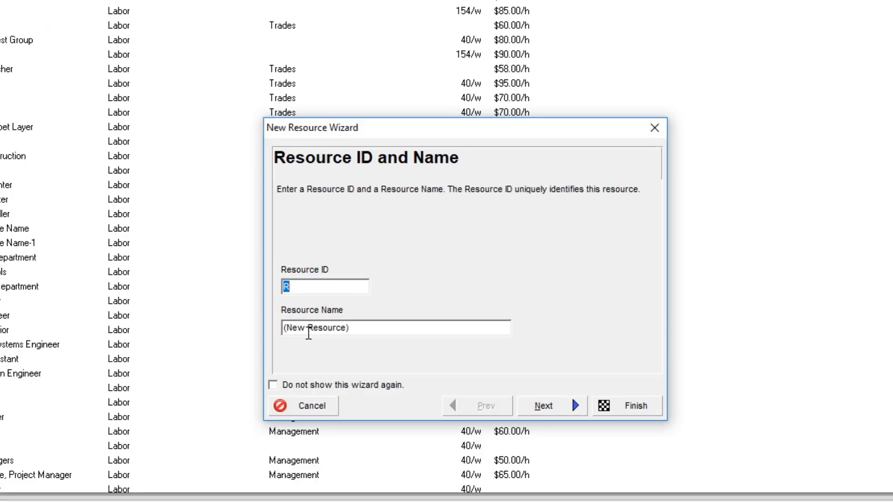
type("Office Building")
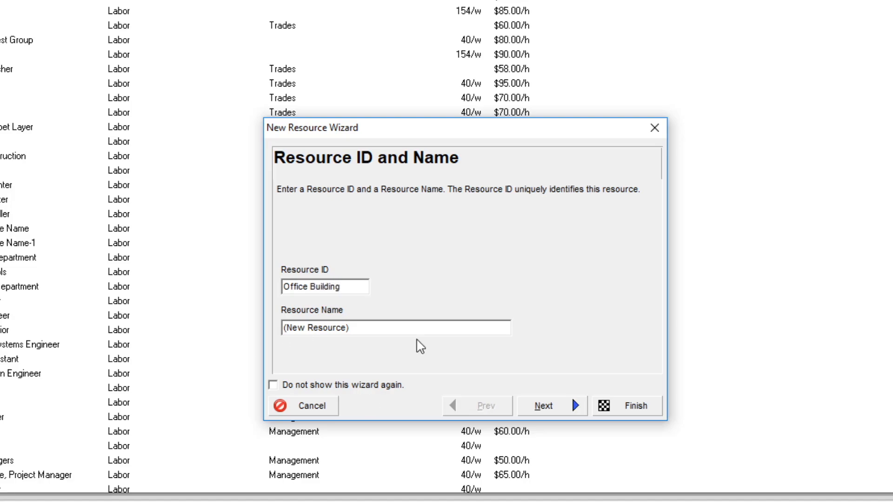
left_click_drag(357, 326, 247, 328)
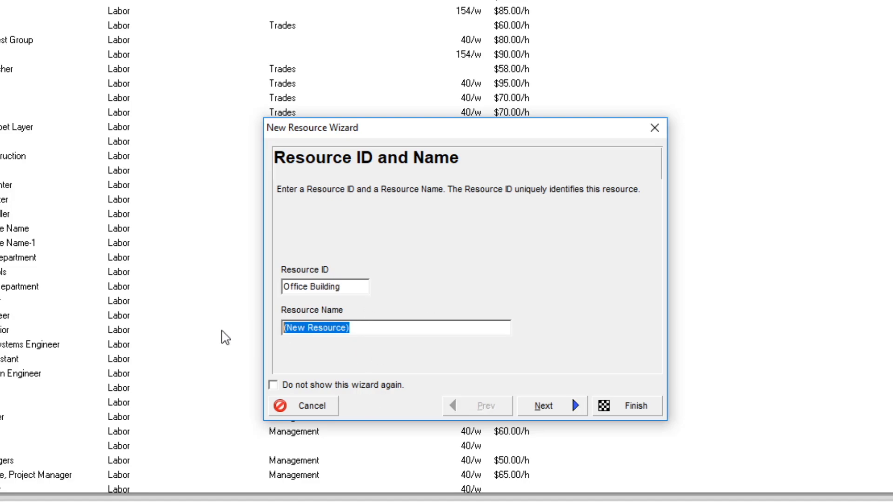
type("Office Bui")
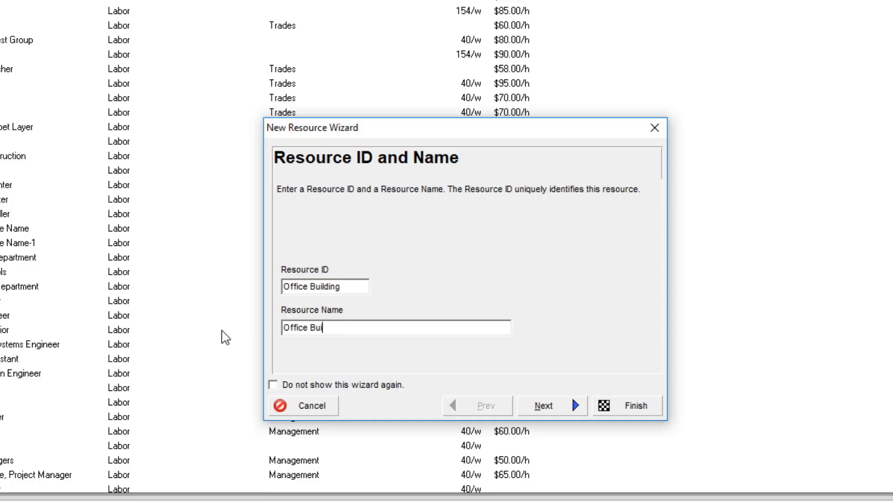
type("lding Resources")
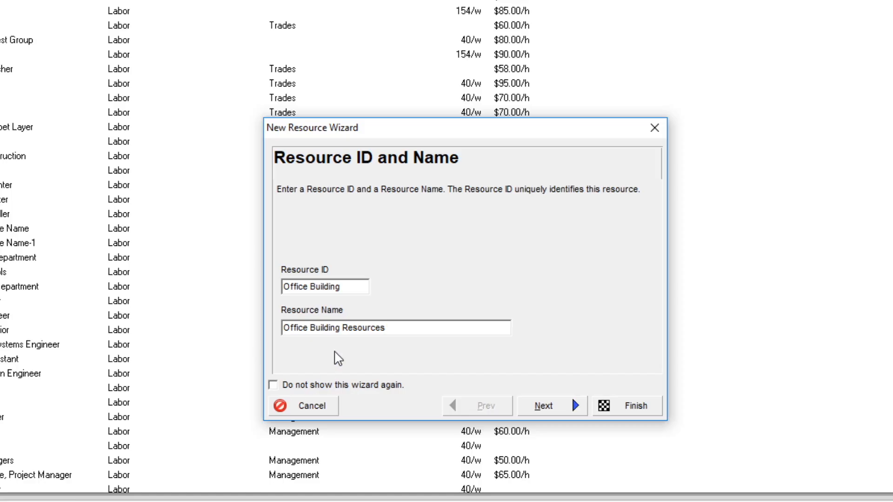
left_click(629, 410)
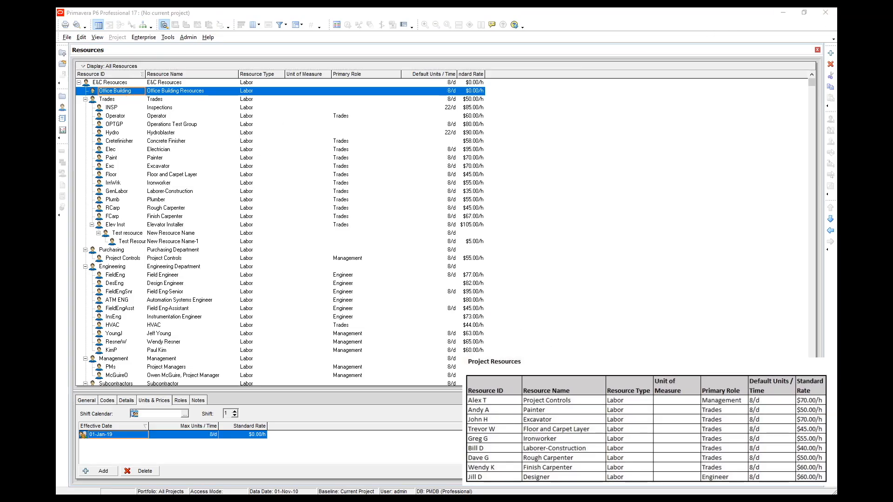
- Start a resource under Office Building with the first listed person as its ID, the name Project Controls and the Labor type
left_click(831, 55)
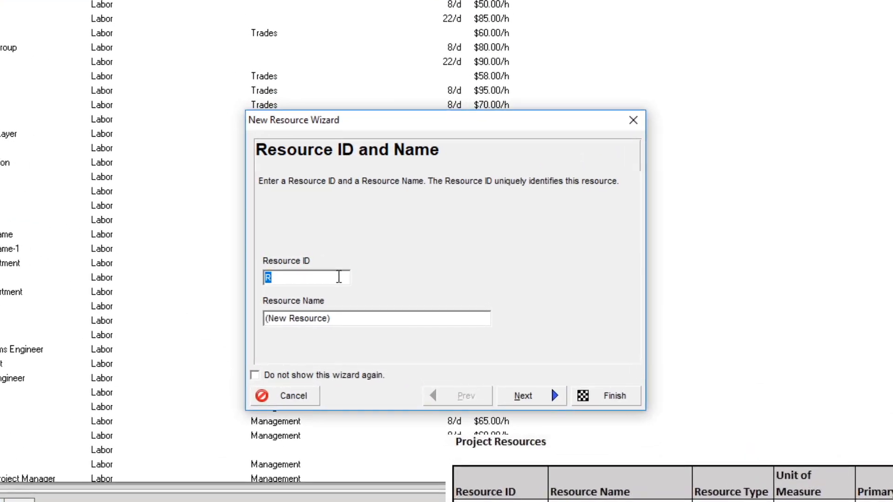
type("Alex T")
key("Tab")
type("Pro")
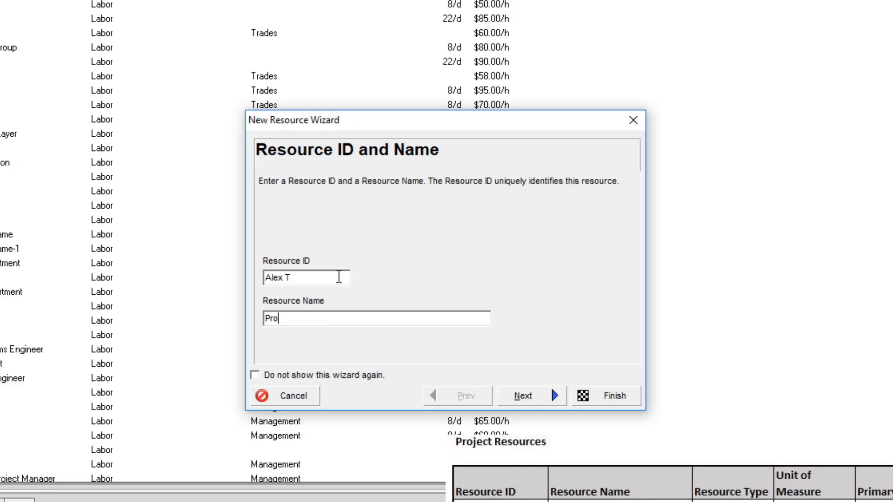
type("ject Controls")
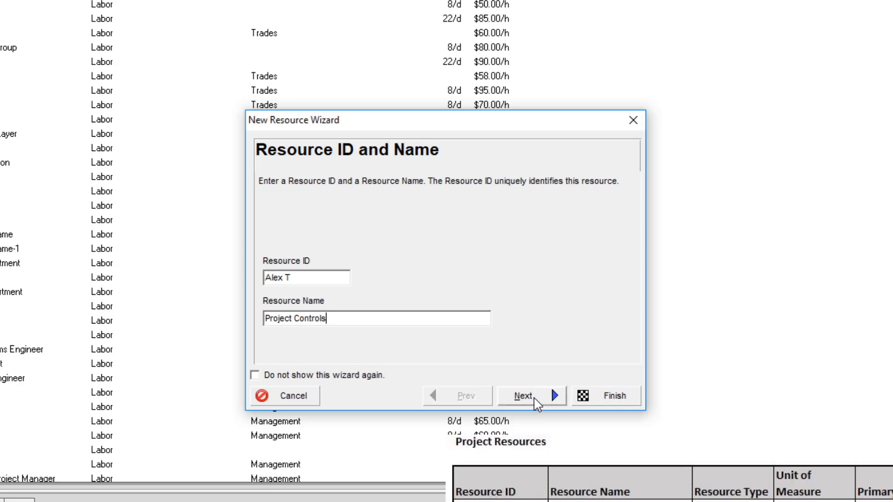
left_click(535, 400)
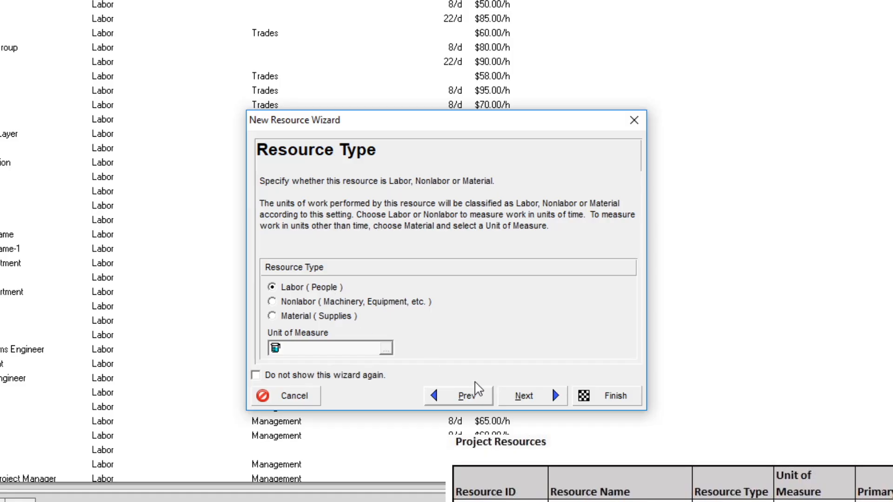
left_click(532, 398)
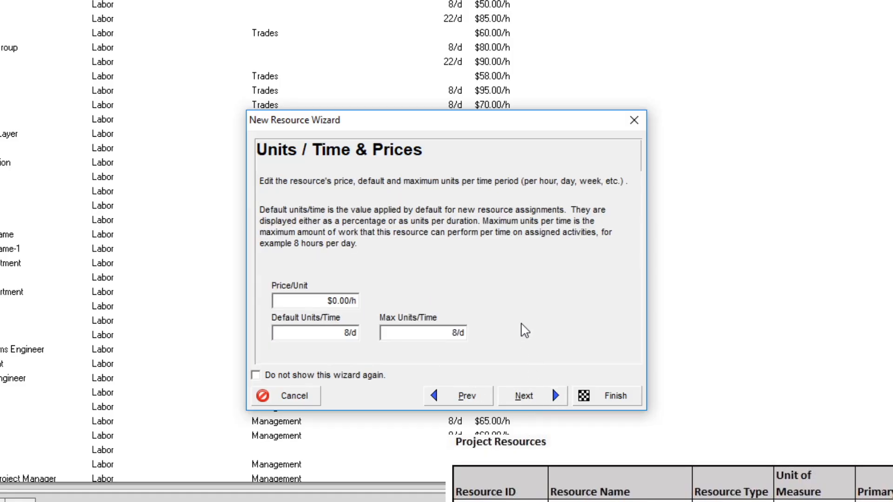
- Set the resource's price per unit to $70.00/h, keep 8/d for both units per time, and leave the phone and e-mail blank
left_click(325, 302)
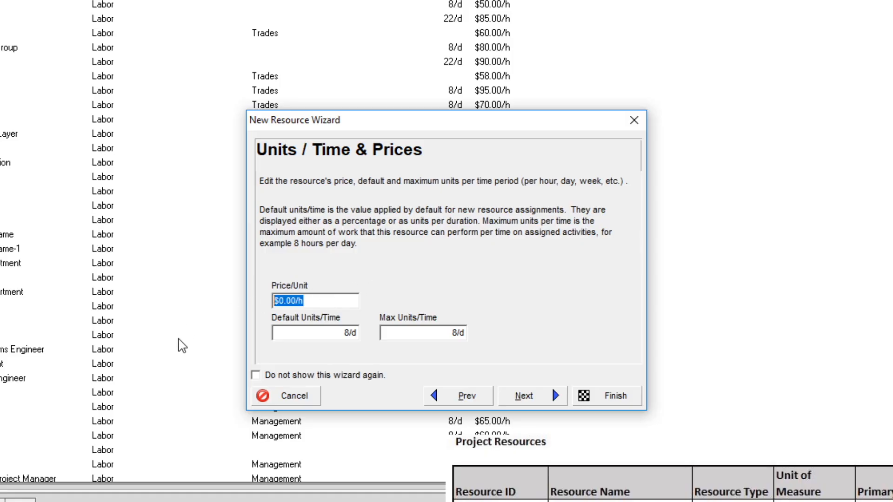
type("70")
key("Tab")
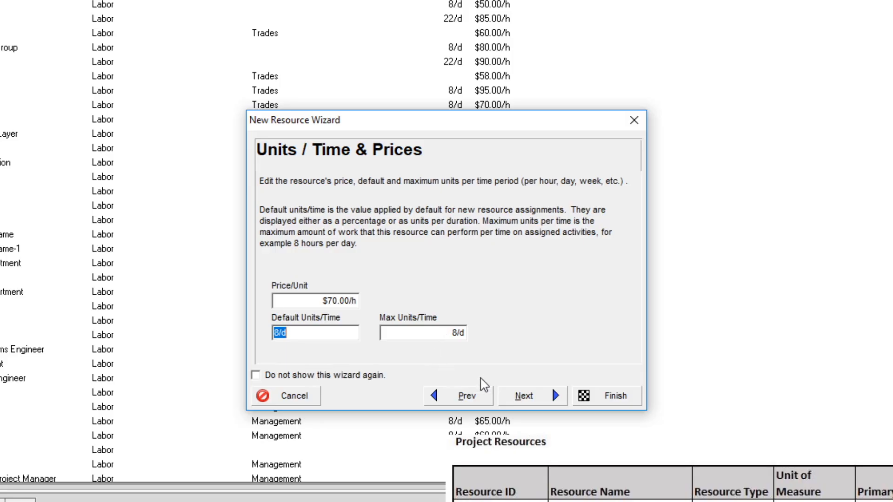
left_click(524, 400)
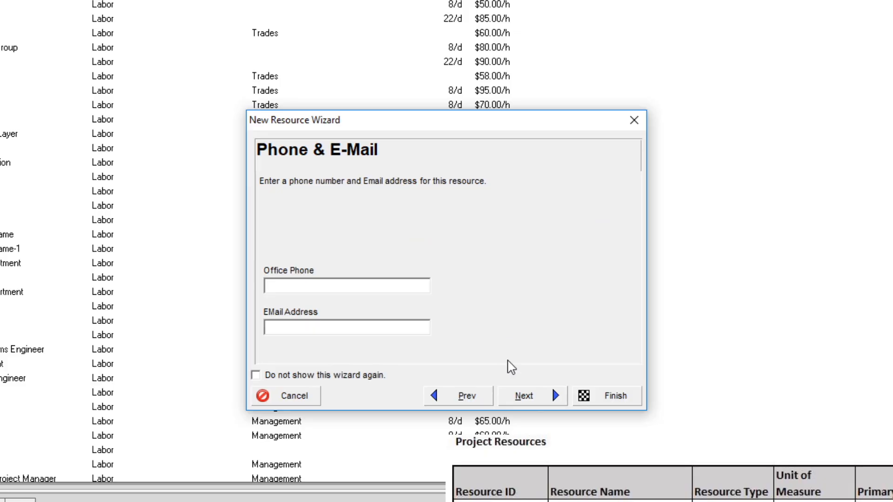
left_click(524, 400)
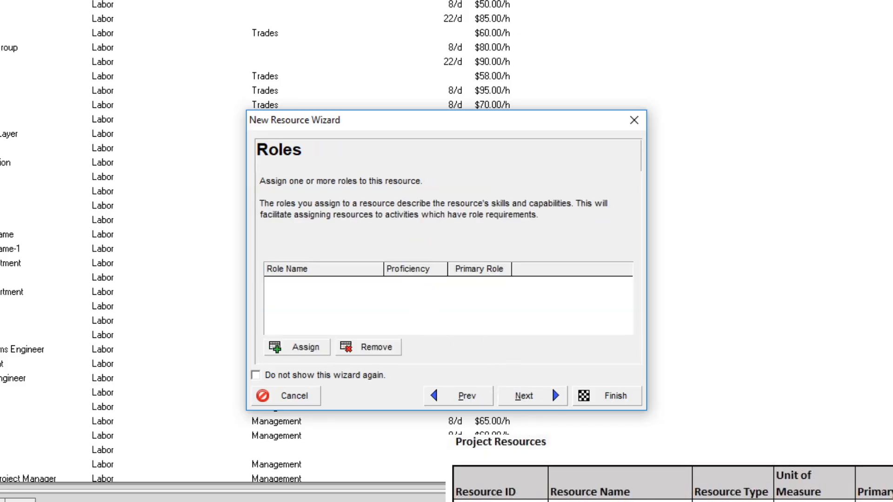
- Show All Roles in the role list and assign Management as the primary role of the new resource
left_click(286, 352)
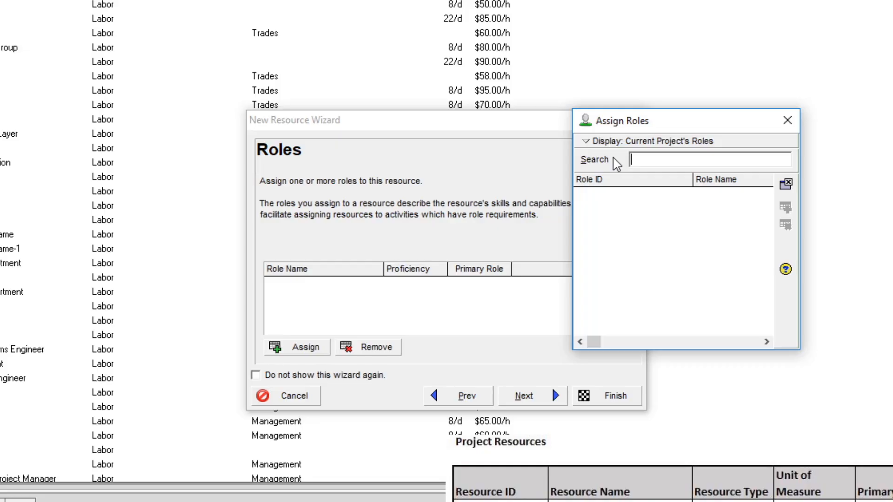
left_click(591, 143)
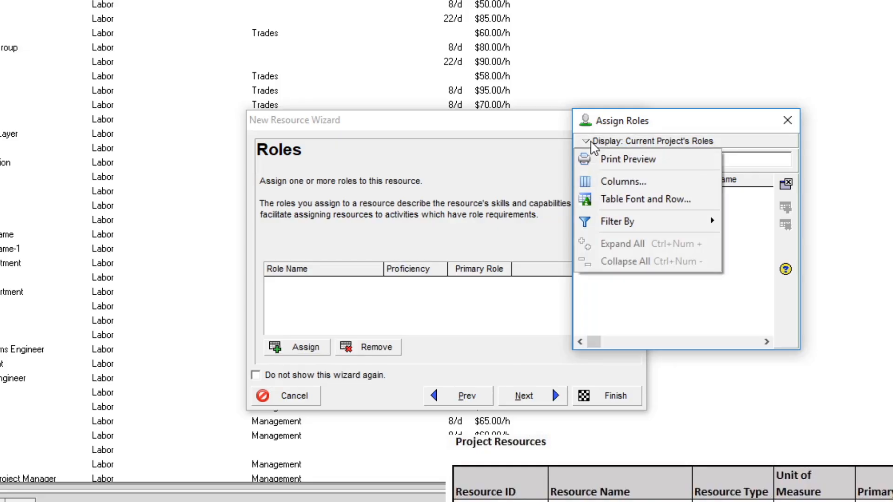
mouse_move(630, 228)
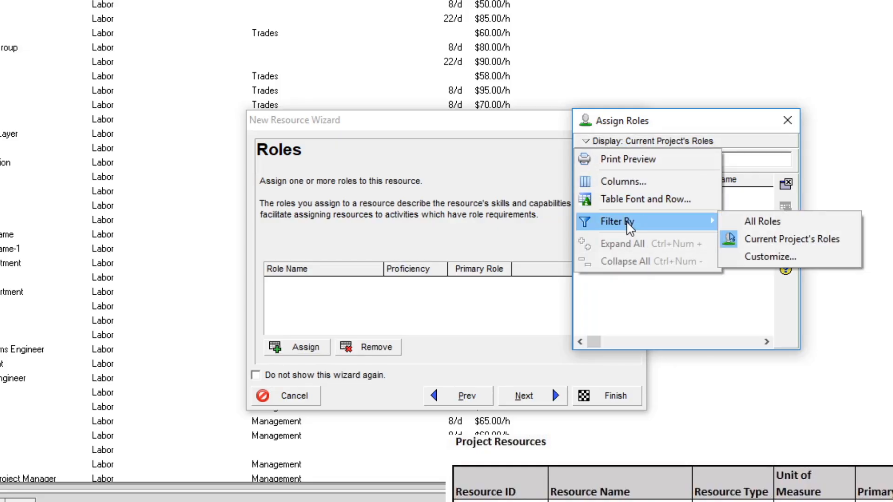
left_click(762, 222)
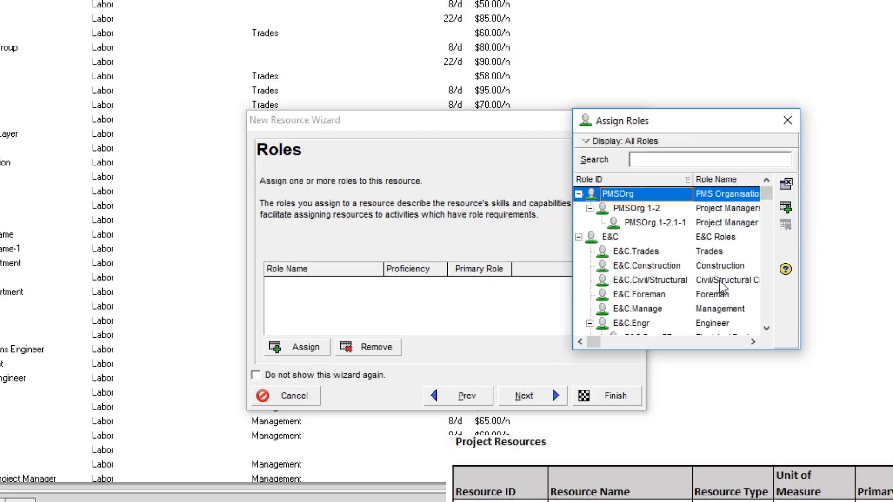
left_click(695, 309)
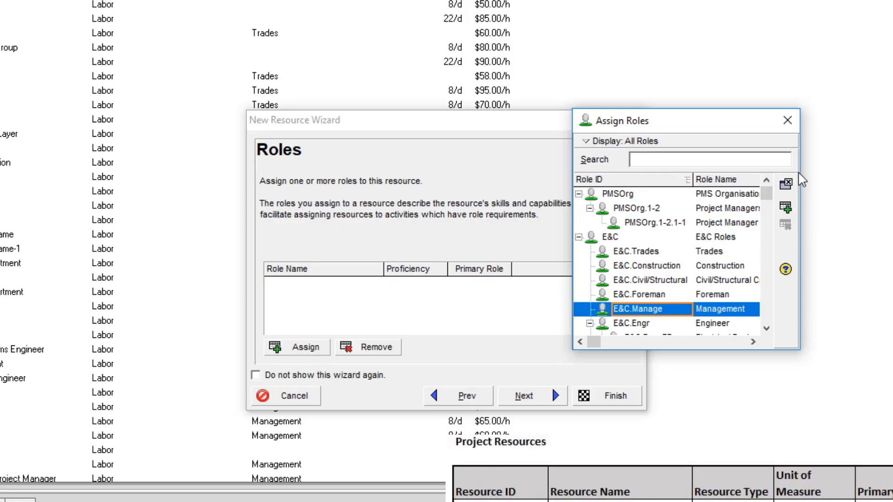
left_click(785, 210)
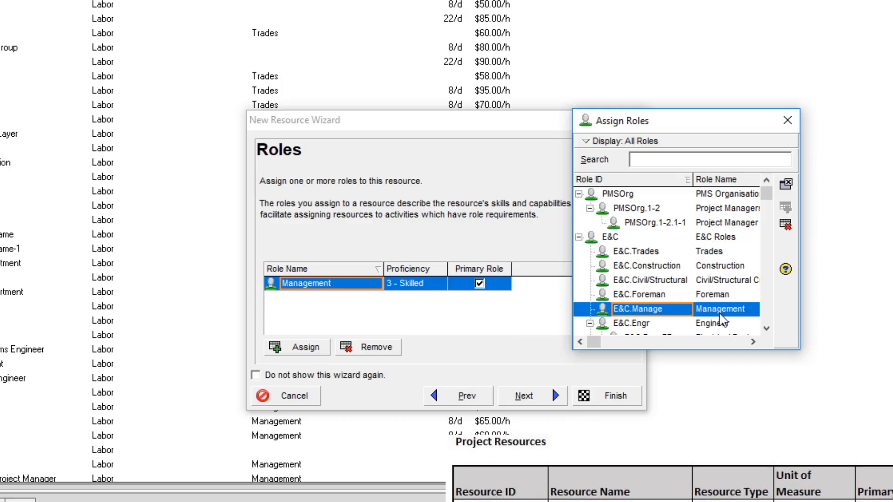
left_click(787, 120)
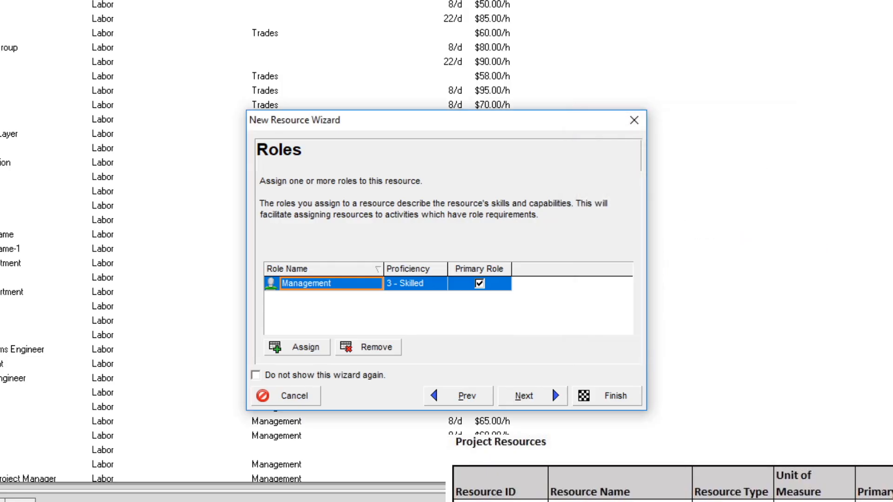
left_click(527, 398)
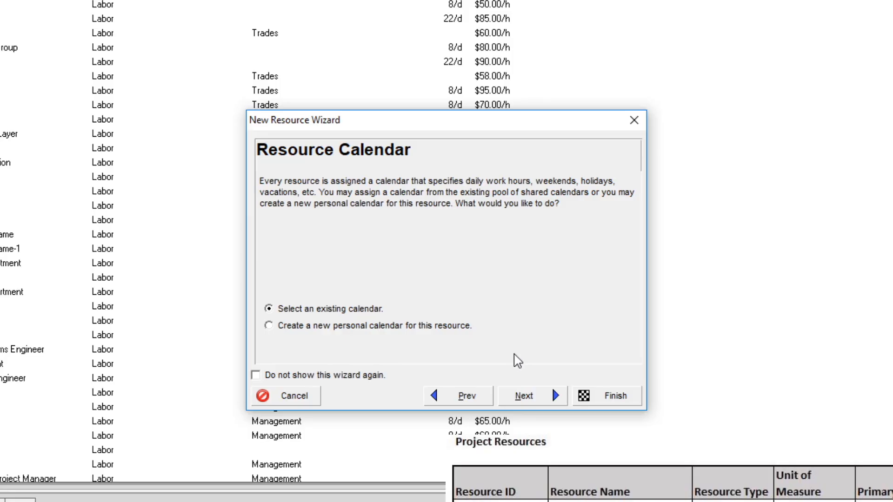
- Assign the existing 5 Day Workweek (incl. Holidays) calendar to the resource and complete the wizard
left_click(531, 398)
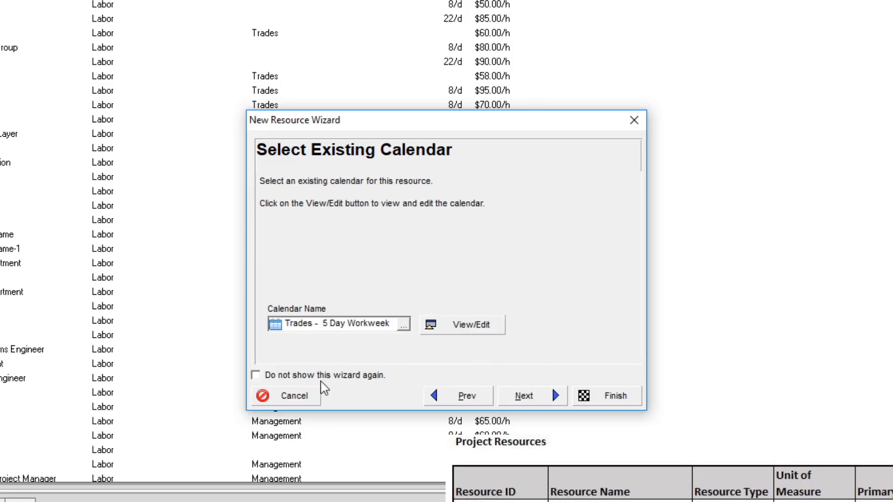
left_click(403, 328)
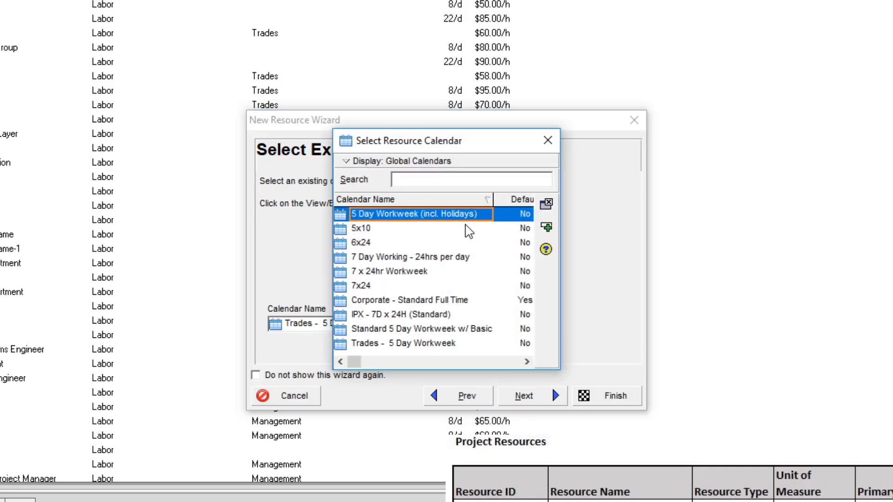
left_click(547, 227)
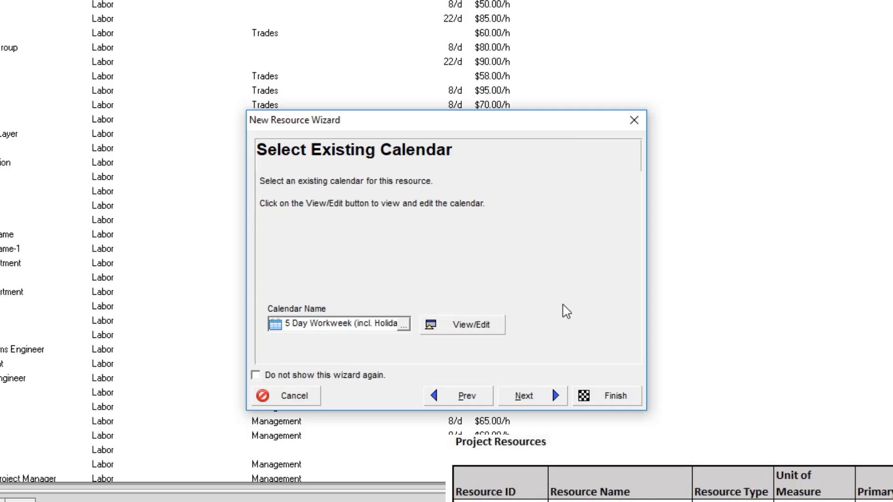
left_click(533, 398)
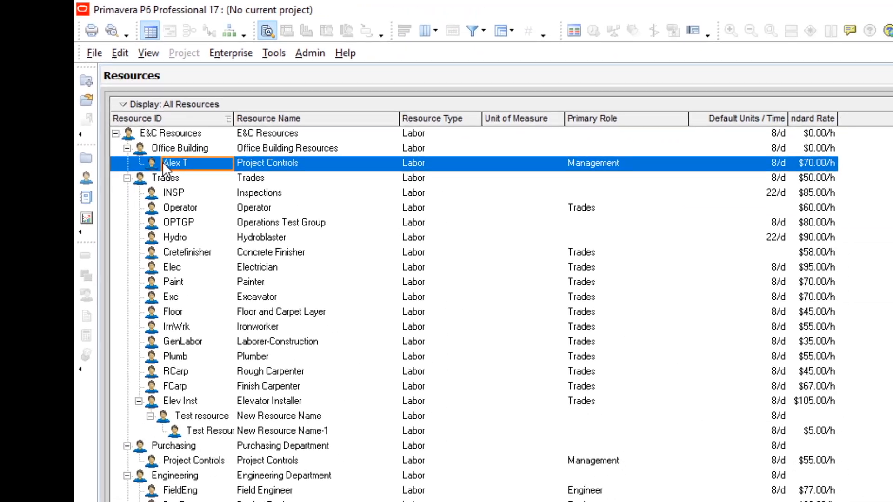
- Add a new resource below Project Controls and outdent it one level so it sits directly under Office Building
right_click(269, 251)
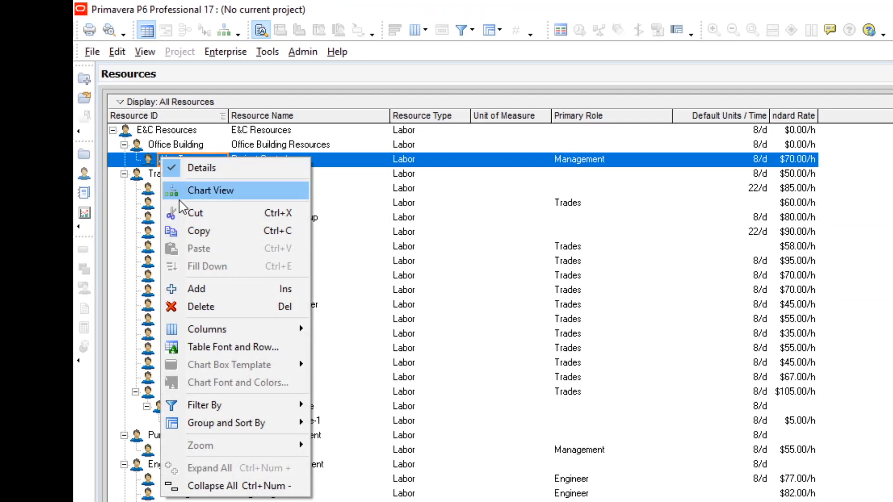
left_click(216, 290)
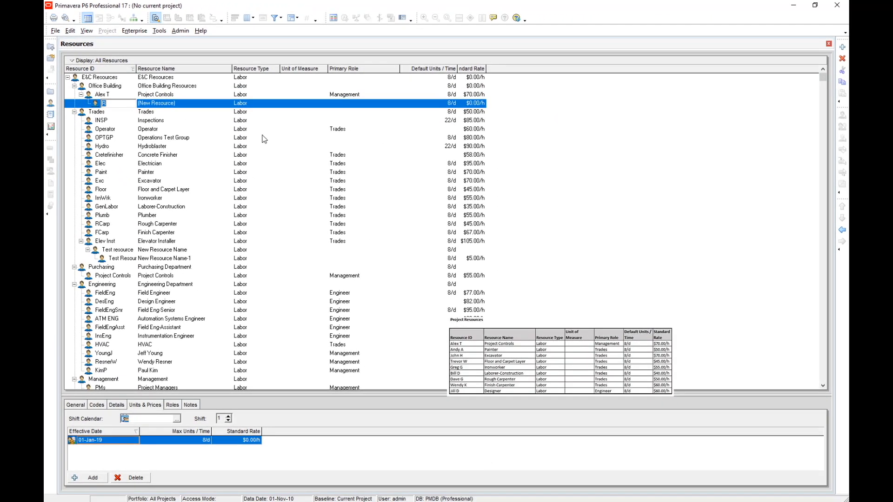
left_click(843, 230)
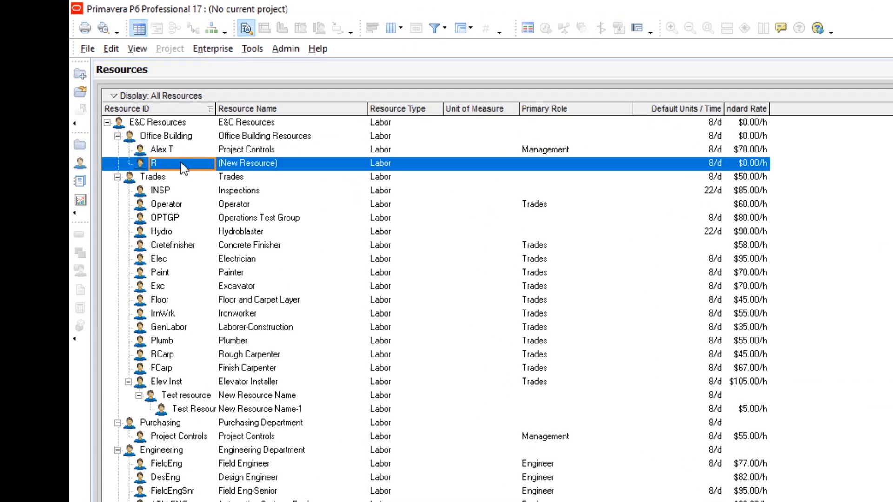
- Enter the second listed person as the new resource's ID and name the resource Painter
left_click(190, 163)
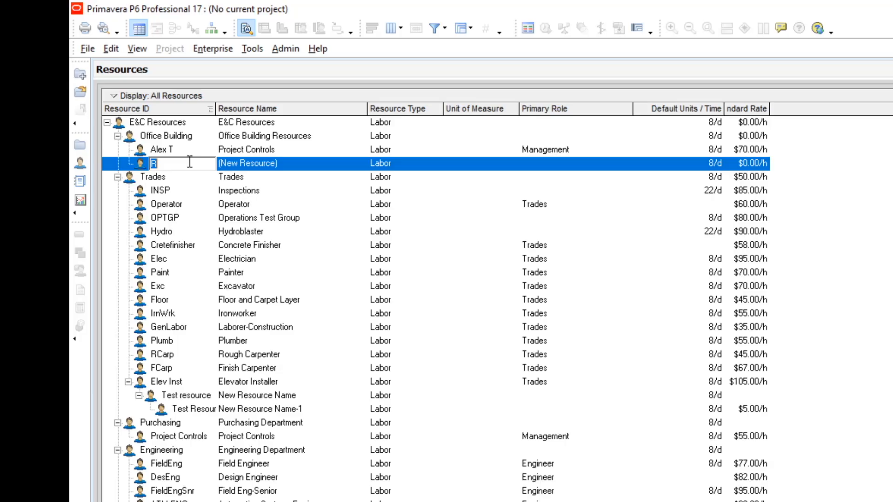
type("Andy A")
key("Tab")
type("Painte")
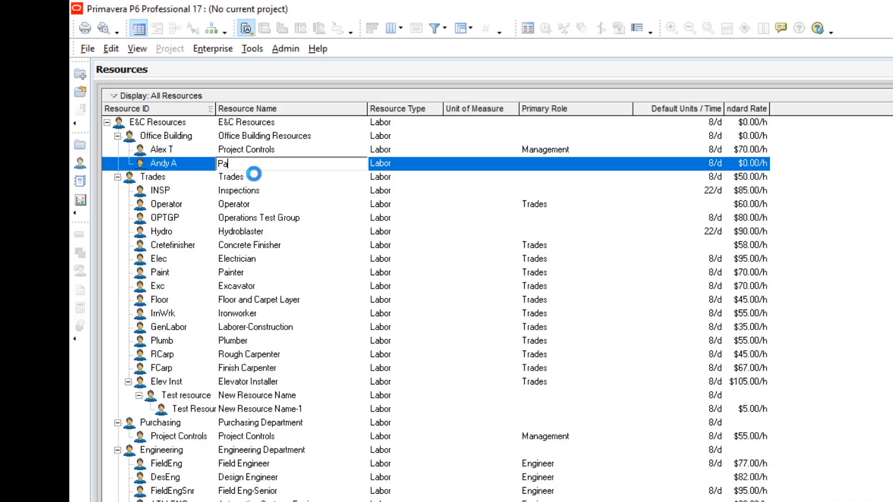
key("Tab")
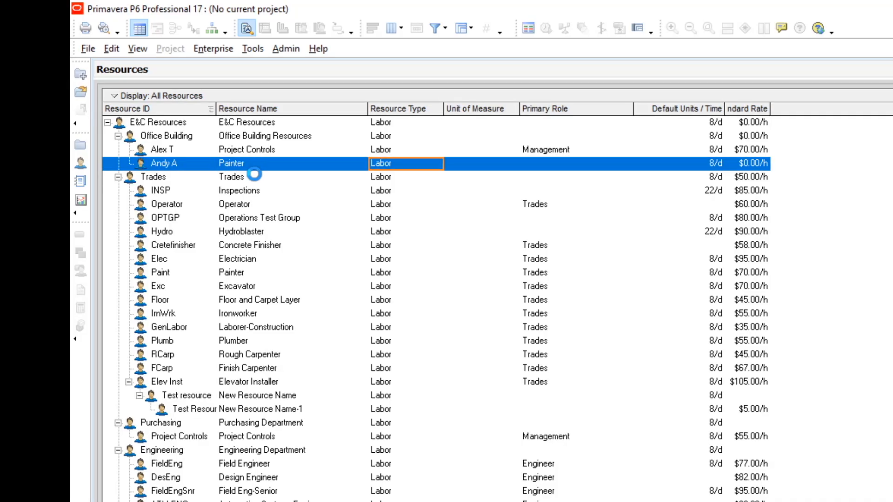
- Assign the E&C Trades role as the Painter resource's primary role
key("Tab")
key("Tab")
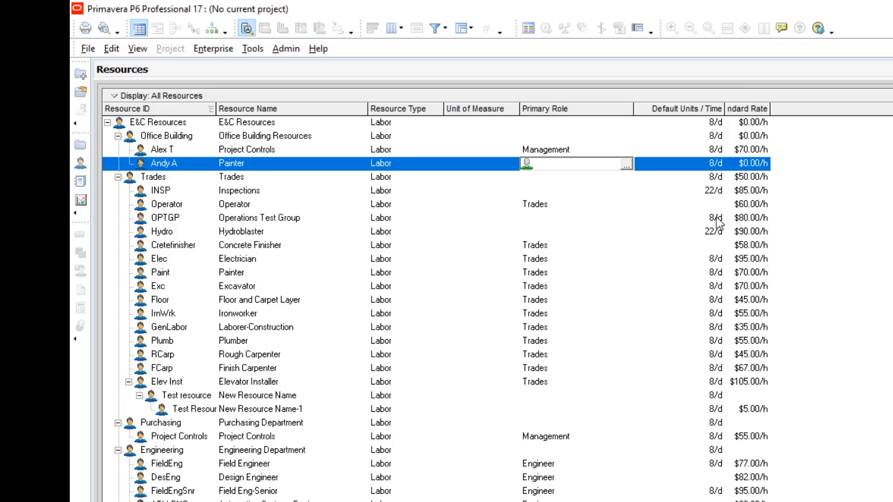
left_click(628, 165)
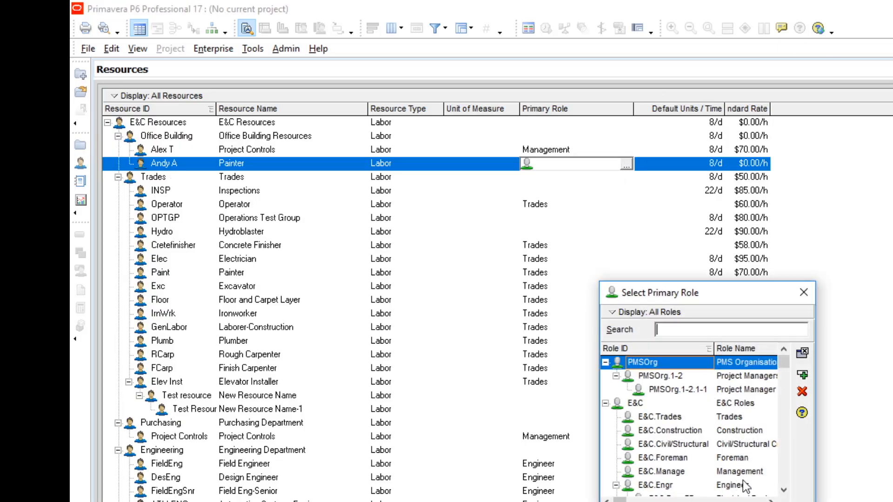
left_click(739, 418)
left_click(803, 375)
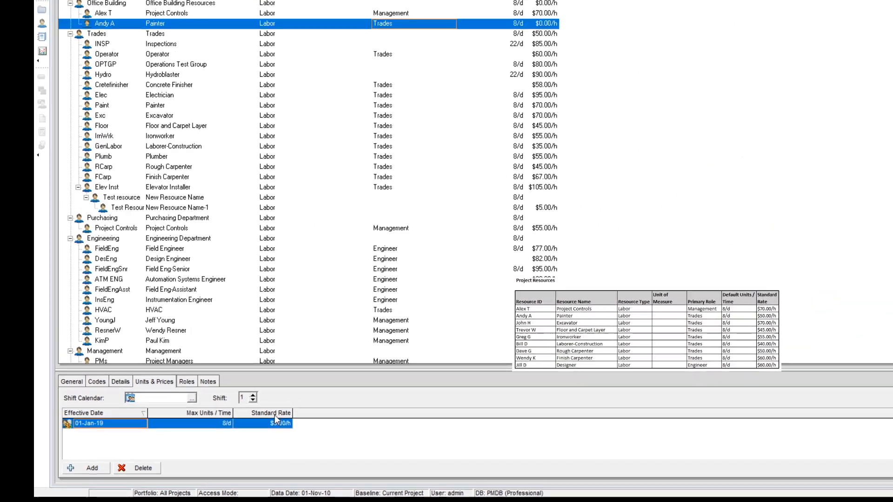
- Set the standard rate of the Office Building Painter resource to $50.00/h
left_click(356, 369)
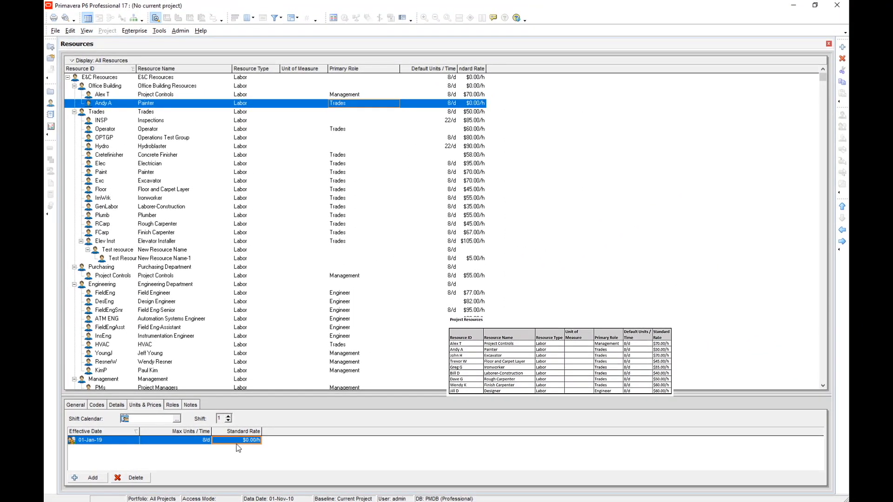
type("50")
key("Return")
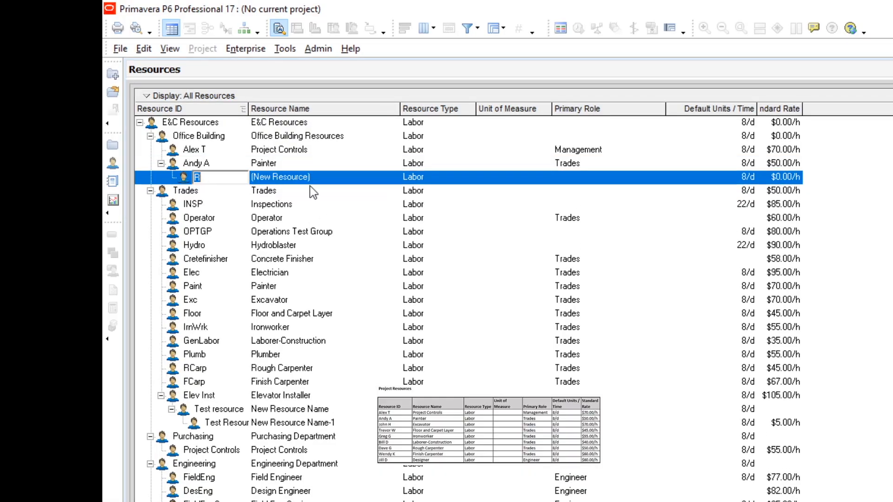
- Complete the new resource directly under Office Building with the third listed person as ID, the name Excavator and primary role Trades
type("John H")
key("Tab")
type("Excavator")
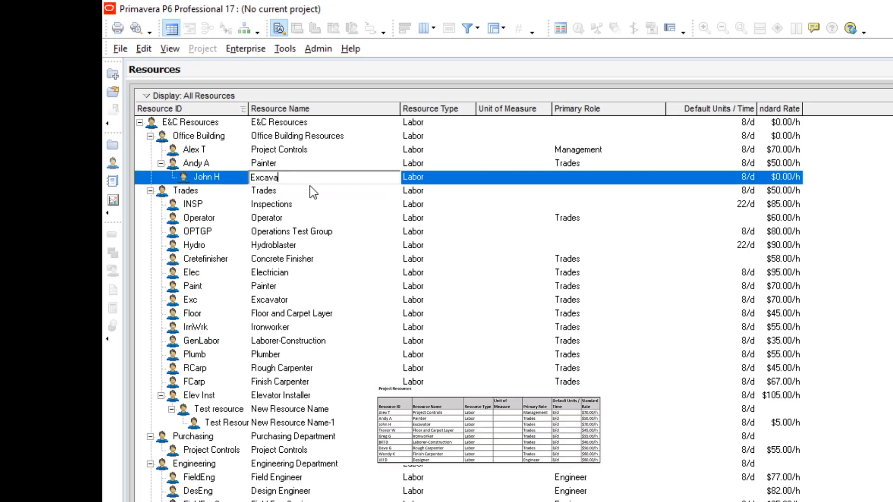
key("Tab")
key("Tab")
- Add a resource directly under Office Building with the fourth listed person as ID, the name Floor & Carpet Layer and primary role Trades
key("Insert")
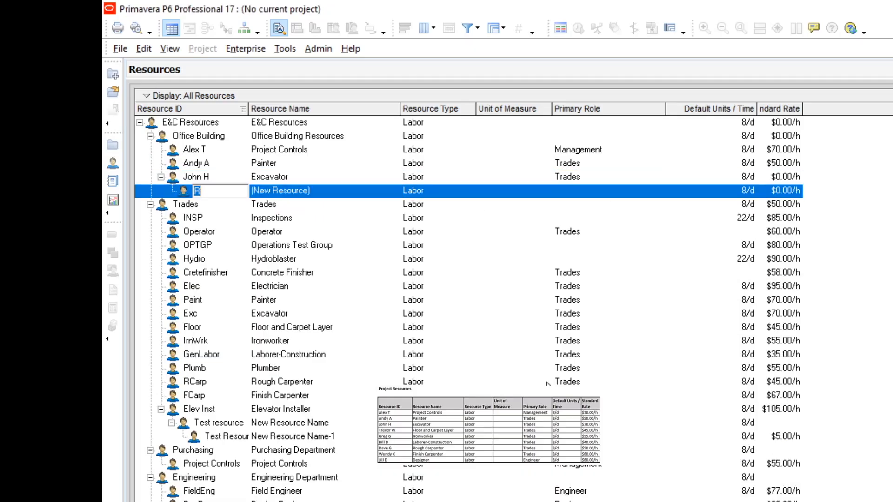
type("Trevor W")
key("Tab")
type("Floor & Carpet Layer")
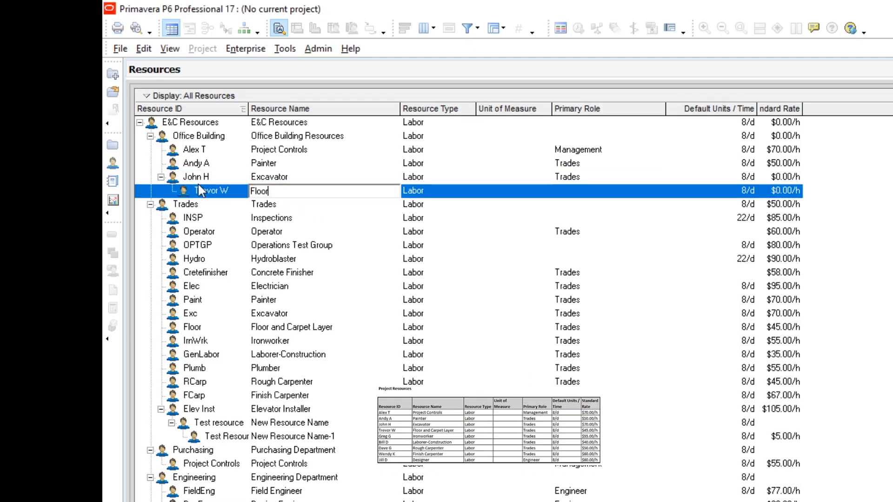
key("Tab")
key("Tab")
double_click(660, 191)
left_click(693, 418)
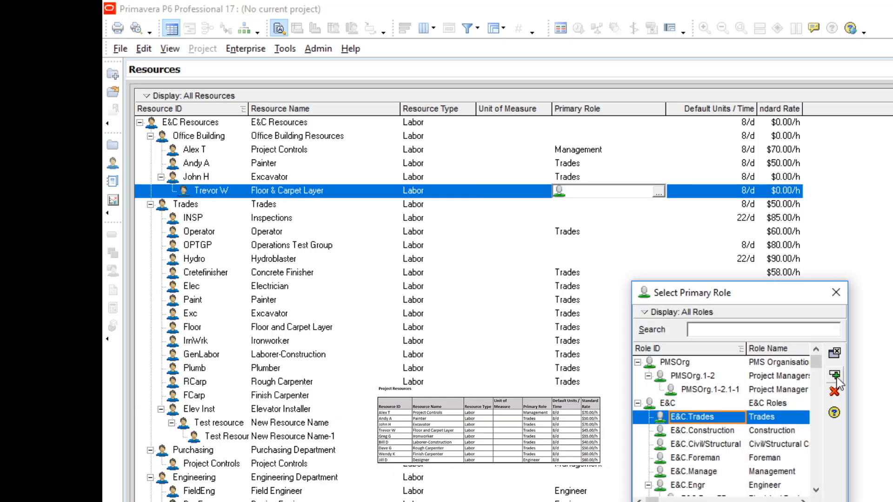
left_click(839, 341)
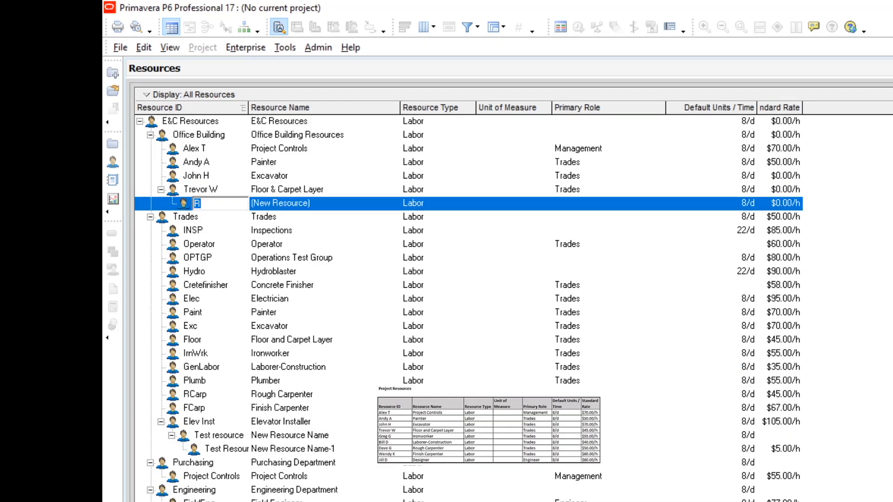
- Complete the next Office Building resource with the fifth listed person as ID, the name Ironworker and primary role Trades
type("Greg G")
key("Tab")
type("Ironworker")
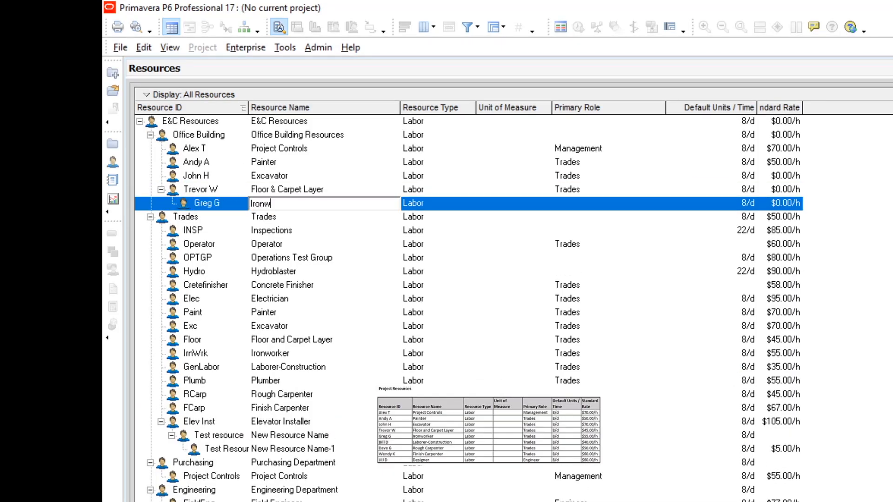
key("Tab")
key("Tab")
left_click(837, 378)
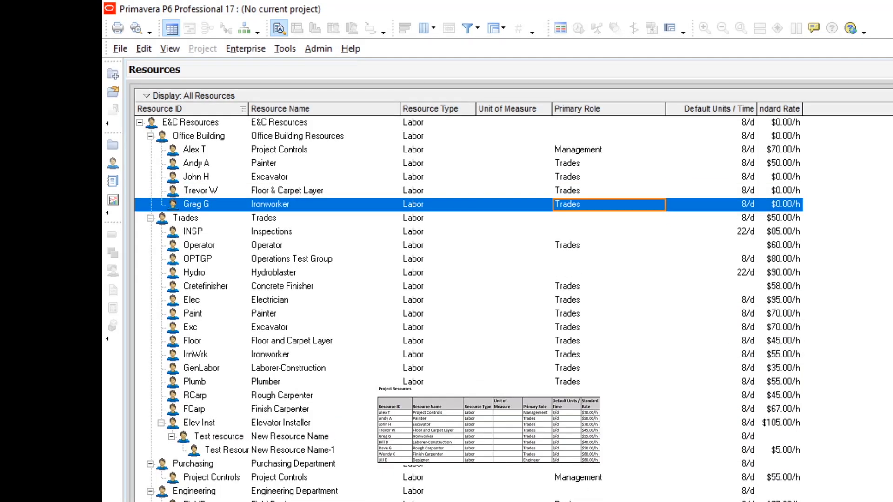
- Add an Office Building resource with the sixth listed person as ID, the name Labourer - Construction and primary role Trades
key("Insert")
type("Bill D")
key("Tab")
type("Labourer - Construction")
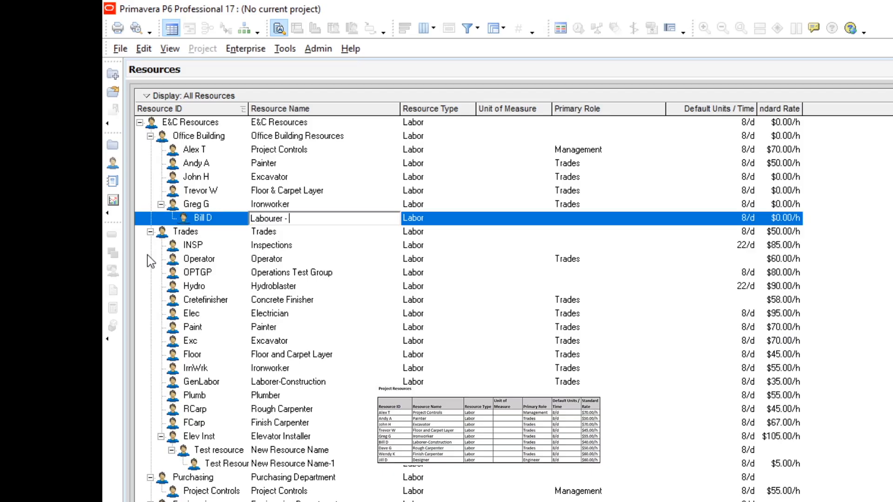
key("Tab")
key("Tab")
left_click(658, 220)
left_click(835, 376)
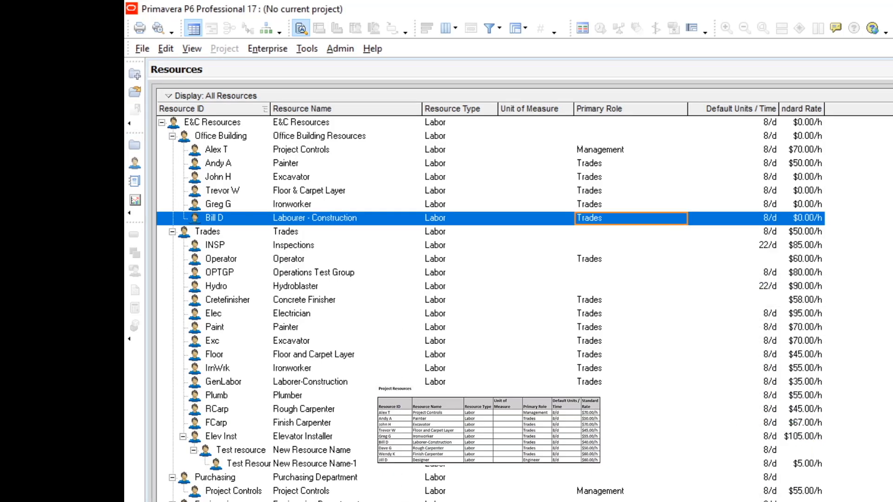
- Add an Office Building resource with the seventh listed person as ID, the name Rough Carpenter and primary role Trades
key("Insert")
type("Dave G")
key("Tab")
type("Rough Carpenter")
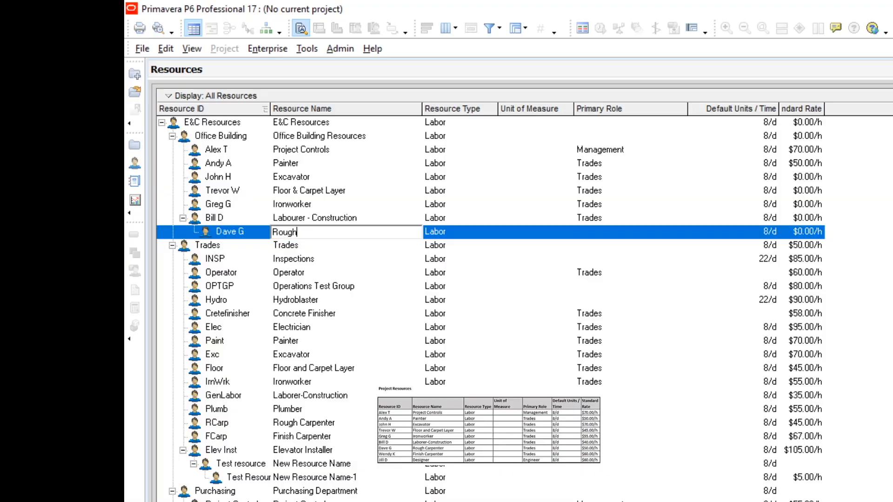
key("Tab")
key("Tab")
left_click(680, 232)
left_click(856, 375)
- Add an Office Building resource with the eighth listed person as ID, the name Finish Carpenter and primary role Trades
key("Insert")
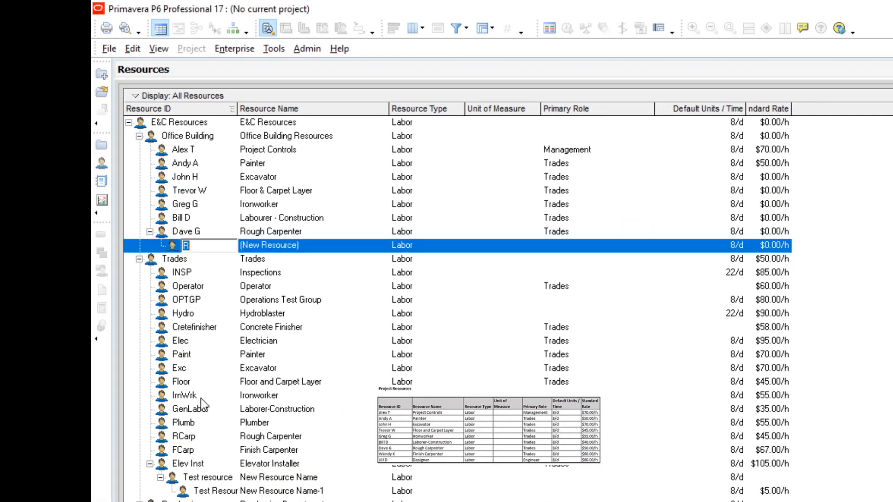
type("Wendy K")
key("Tab")
type("Finish Carpenter")
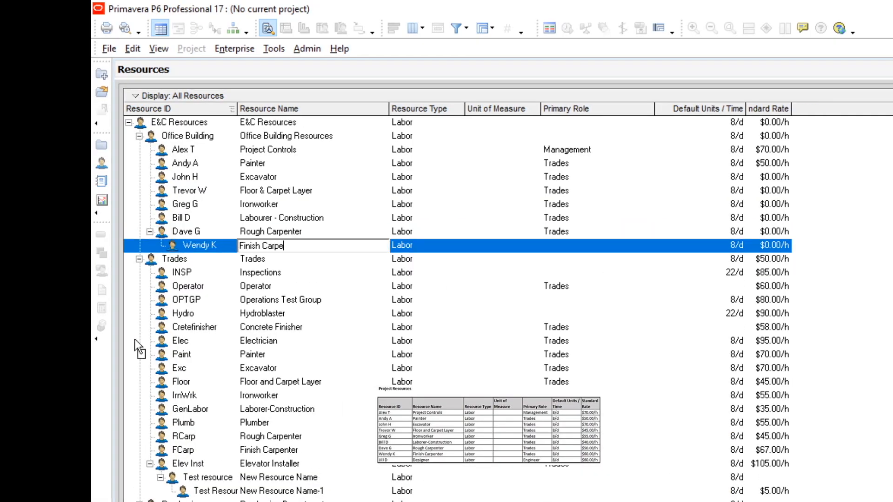
key("Tab")
key("Tab")
key("Tab")
left_click(647, 246)
double_click(689, 417)
key("ctrl+Left")
- Add an Office Building resource with the last listed person as ID, the name Designer and primary role Engineer
key("Insert")
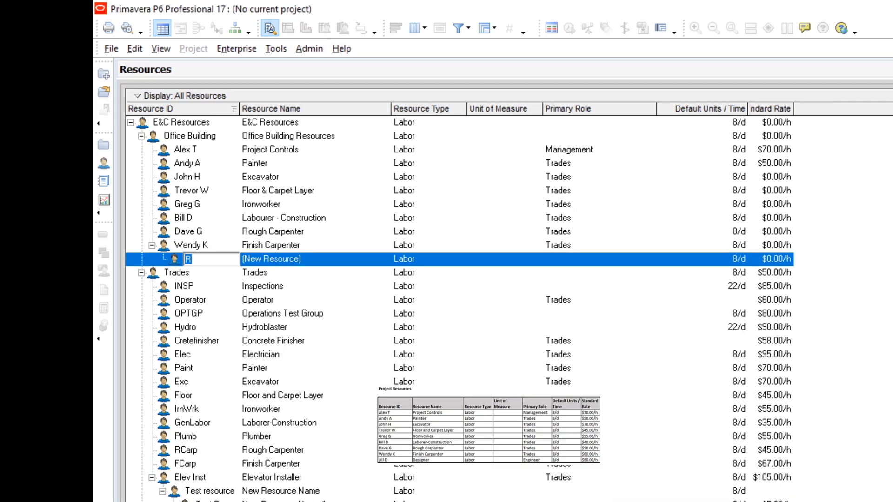
type("Jill D")
key("Tab")
type("Designer")
key("Tab")
key("Tab")
key("Tab")
left_click(649, 259)
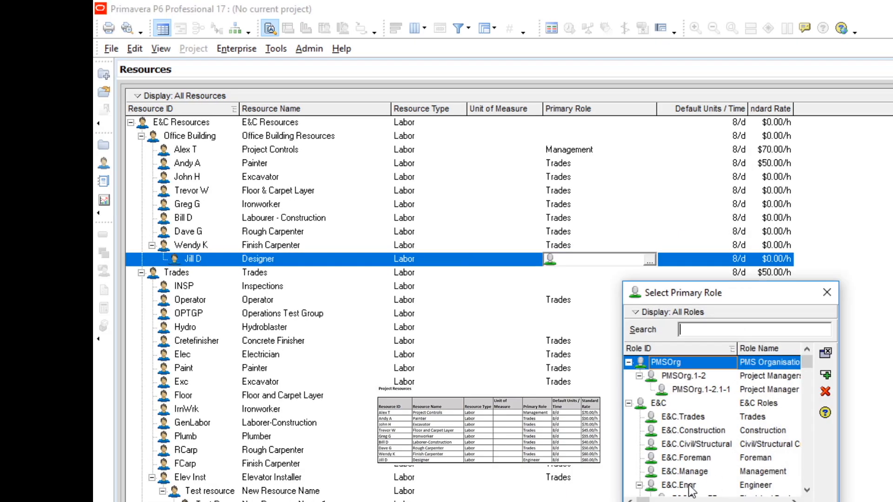
double_click(693, 488)
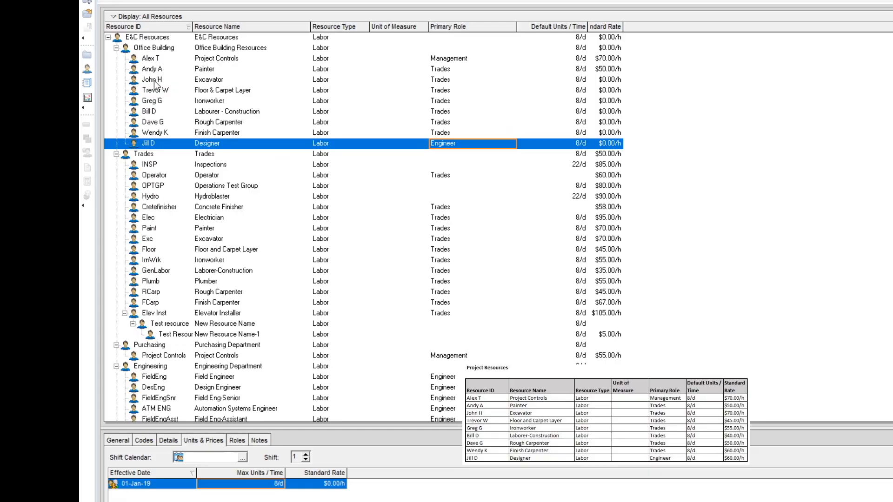
- Set the Office Building standard rates to $70.00/h for the Excavator and $45.00/h for the Floor & Carpet Layer
left_click(155, 83)
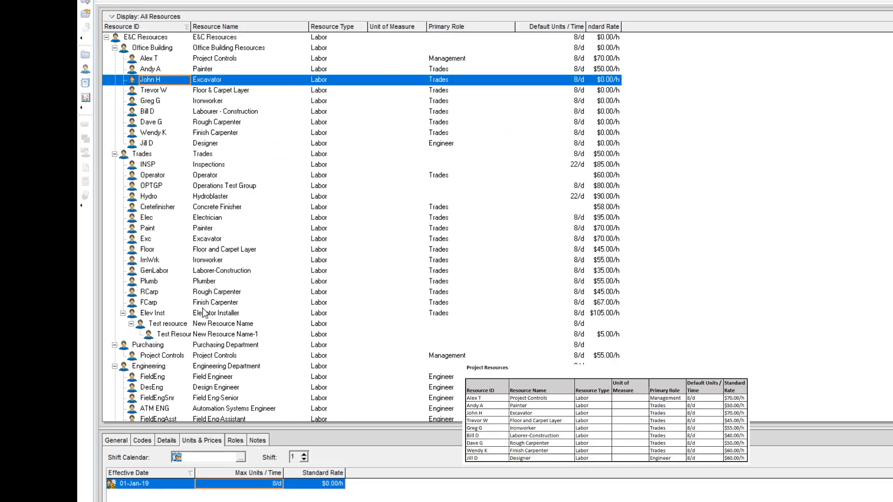
double_click(322, 484)
type("70")
key("Return")
left_click(221, 90)
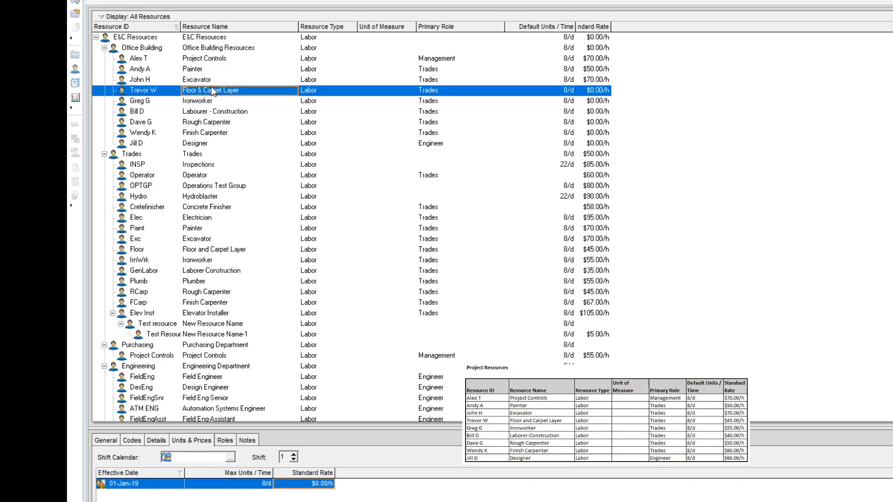
double_click(294, 484)
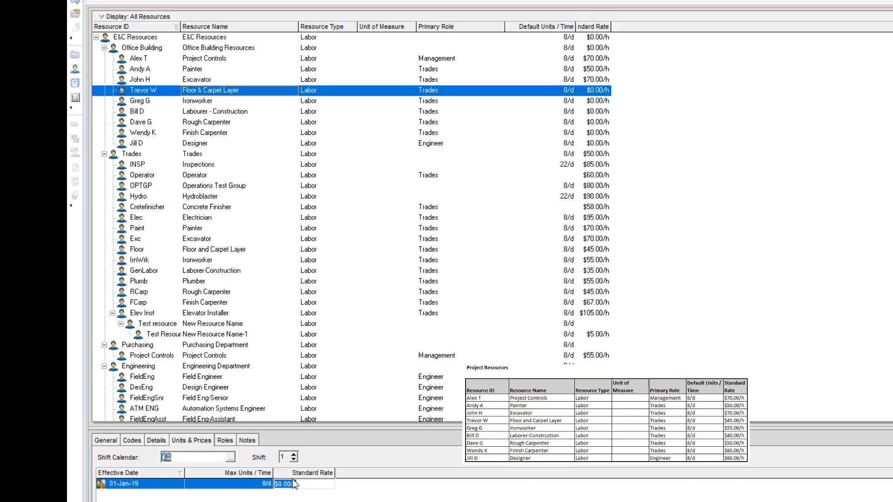
type("45")
key("Return")
- Set the Office Building standard rates to $55.00/h for the Ironworker and $40.00/h for the Labourer - Construction
left_click(186, 102)
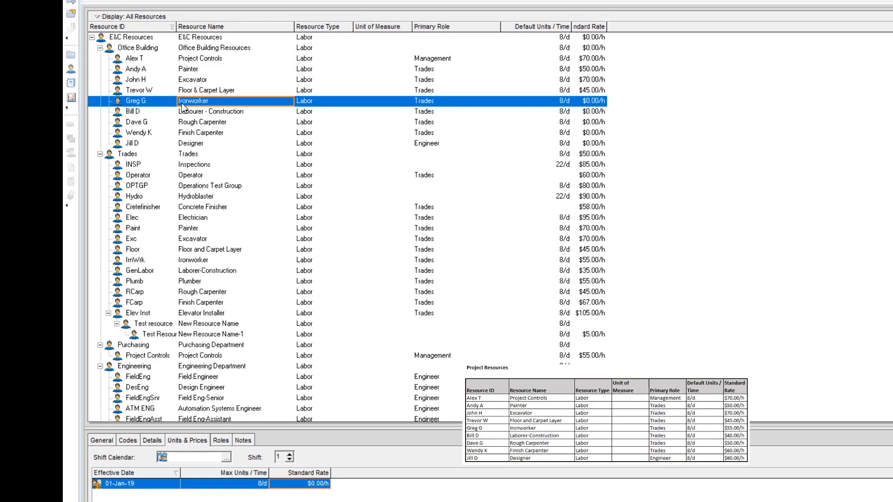
double_click(292, 484)
type("55")
key("Return")
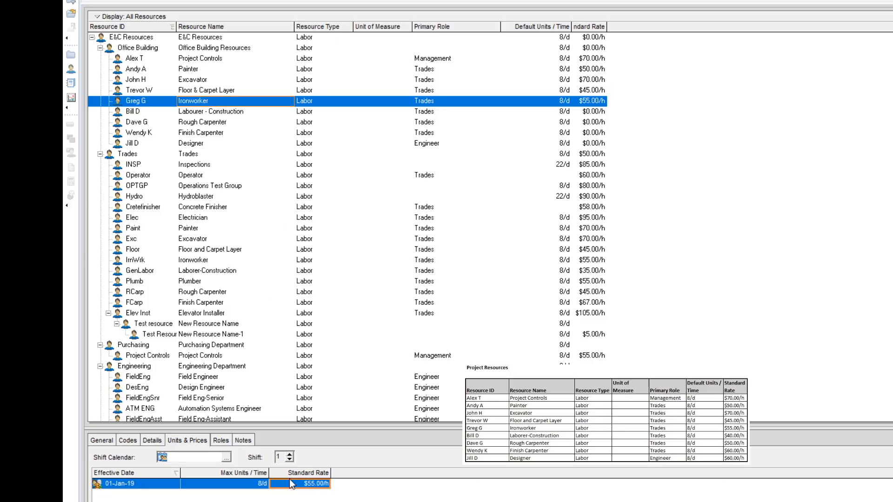
left_click(199, 112)
double_click(291, 484)
type("40")
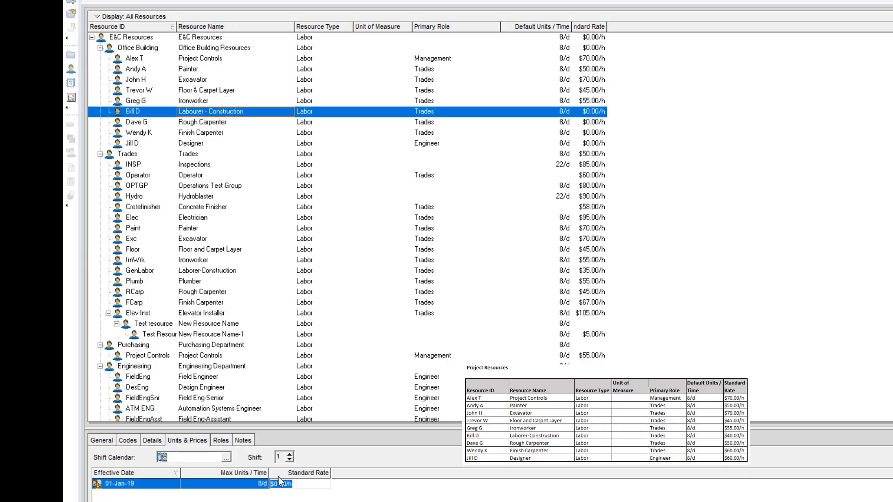
key("Return")
- Set the Office Building standard rates to $50.00/h for the Rough Carpenter and $60.00/h for the Finish Carpenter
left_click(193, 123)
double_click(296, 484)
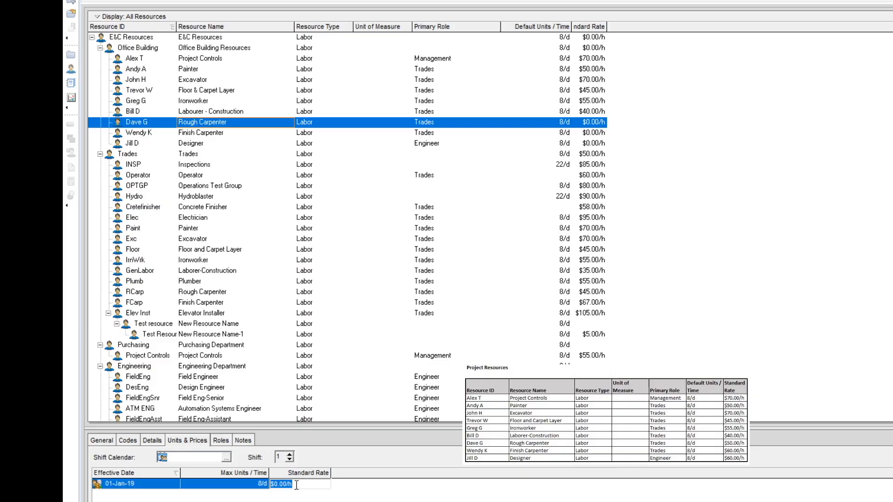
type("50")
key("Return")
left_click(184, 135)
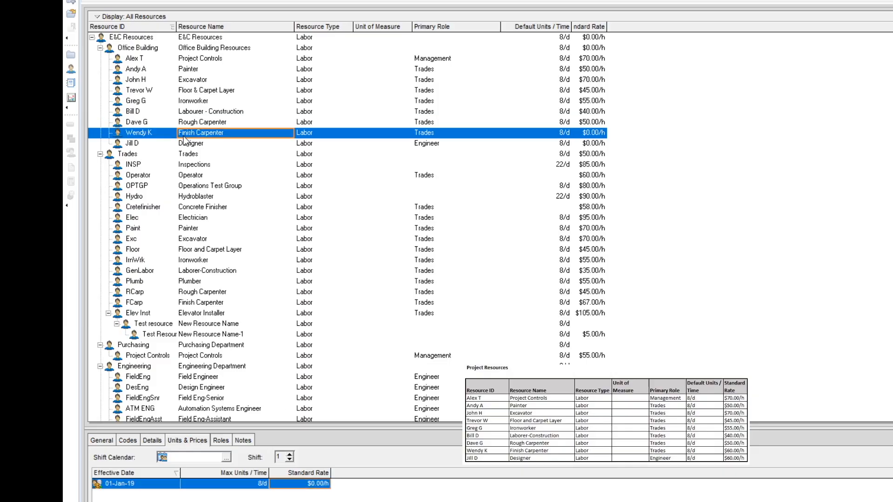
double_click(286, 485)
type("60")
key("Return")
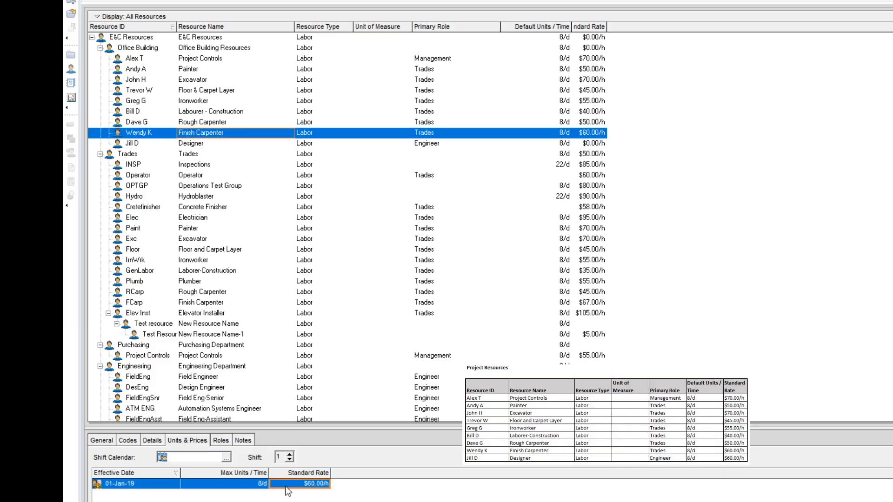
- Set the Office Building standard rate to $60.00/h for the Designer
left_click(188, 143)
double_click(289, 483)
type("6")
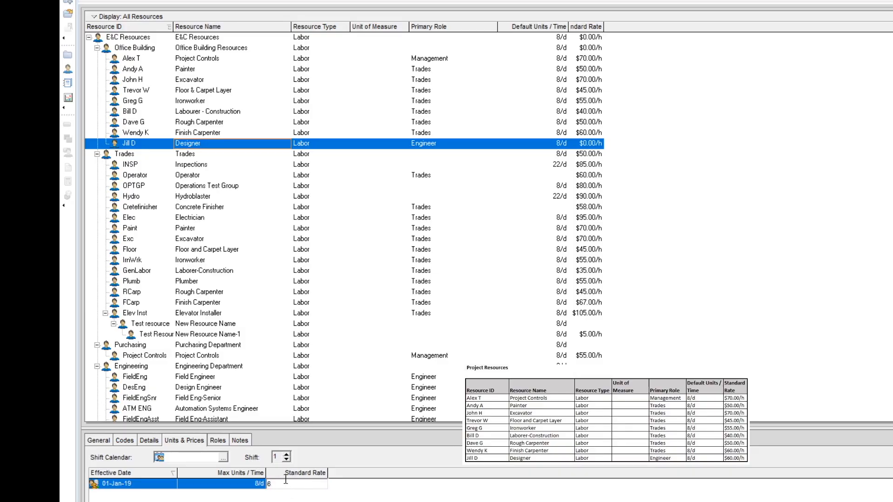
type("0")
key("Return")
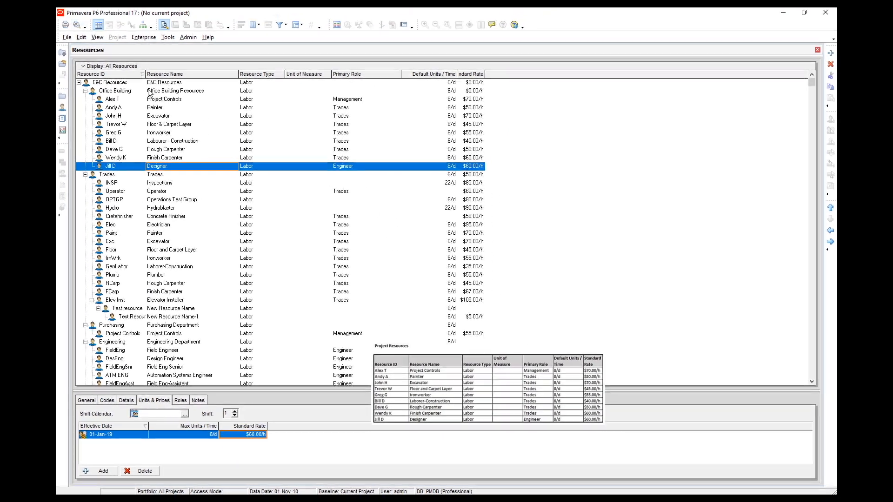
left_click(154, 99)
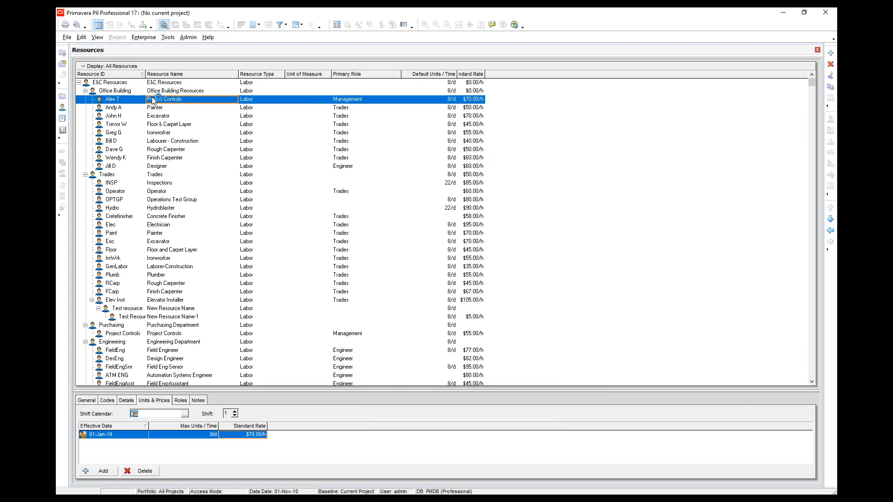
left_click(154, 91)
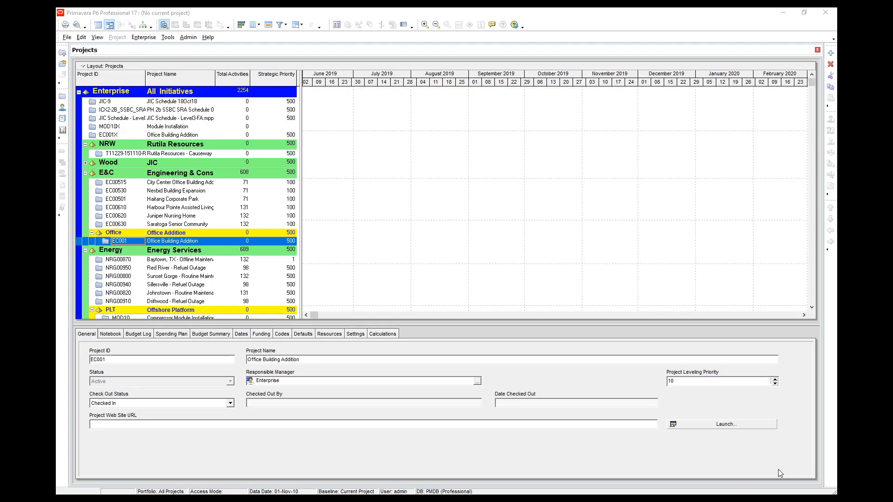
- Open the Office Building Addition project EC001 and show its activities
right_click(104, 241)
left_click(122, 244)
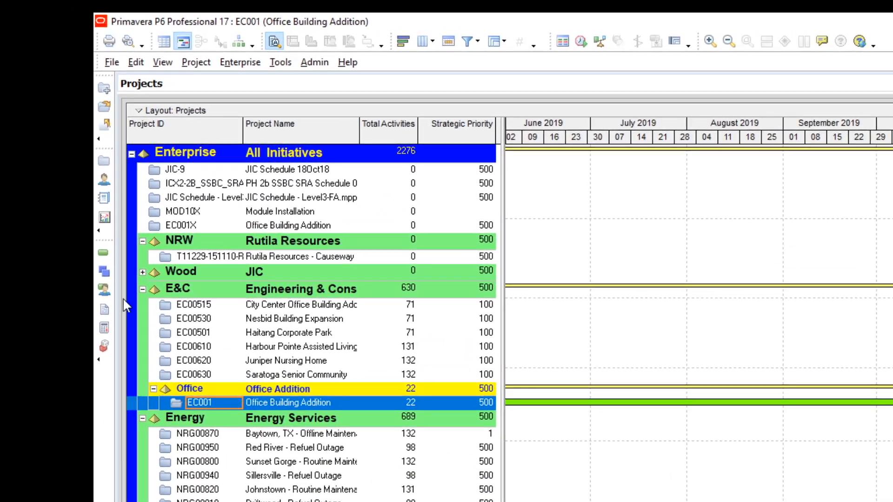
left_click(104, 259)
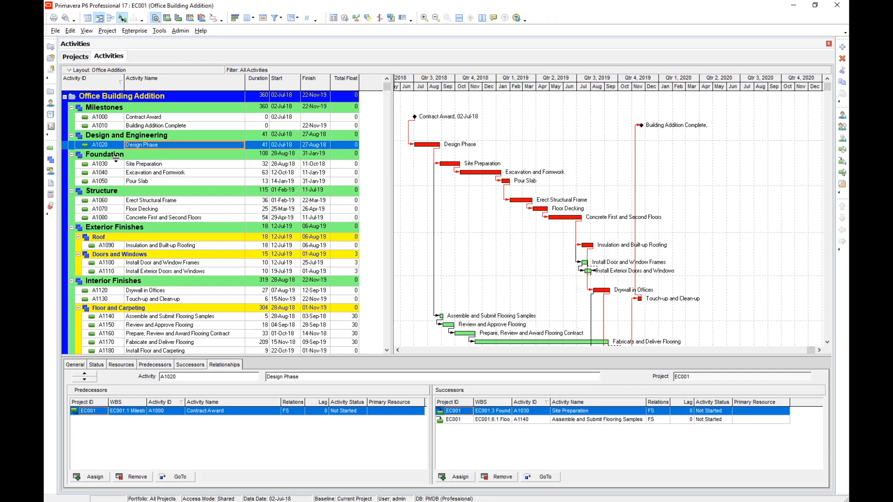
- Start adding a resource to the Design Phase activity and filter the assignable resources by All Resources
left_click(160, 163)
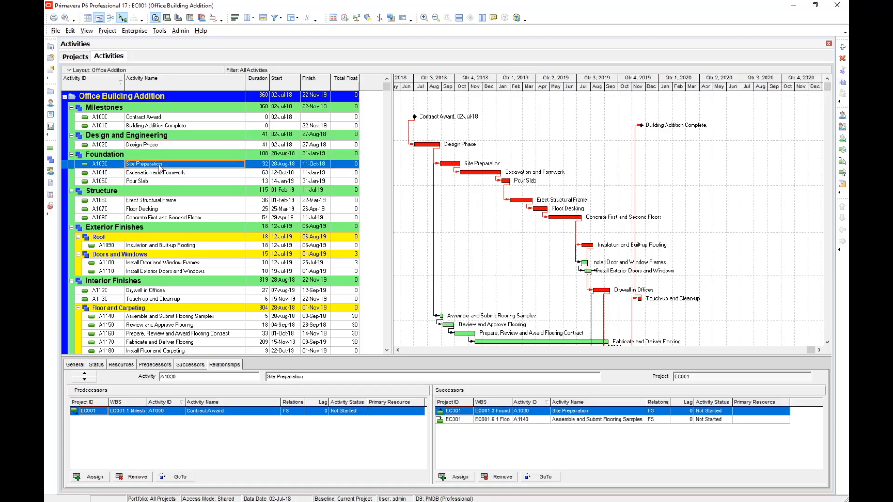
left_click(159, 145)
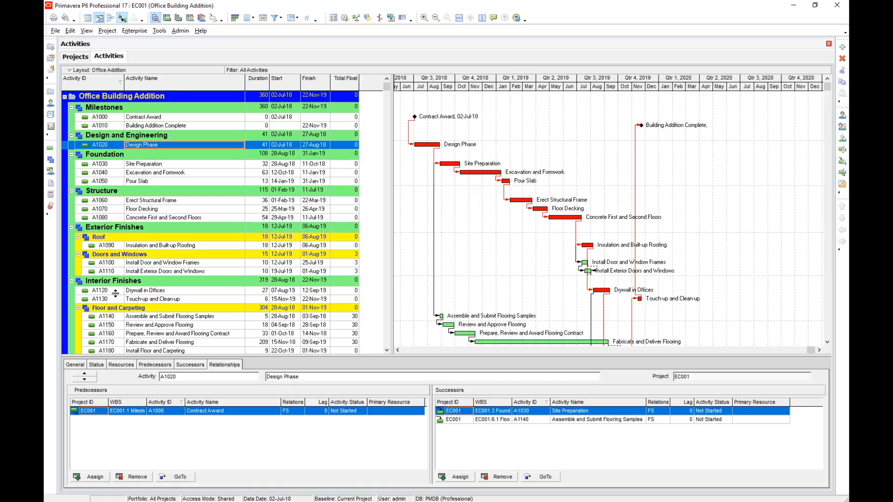
left_click(122, 368)
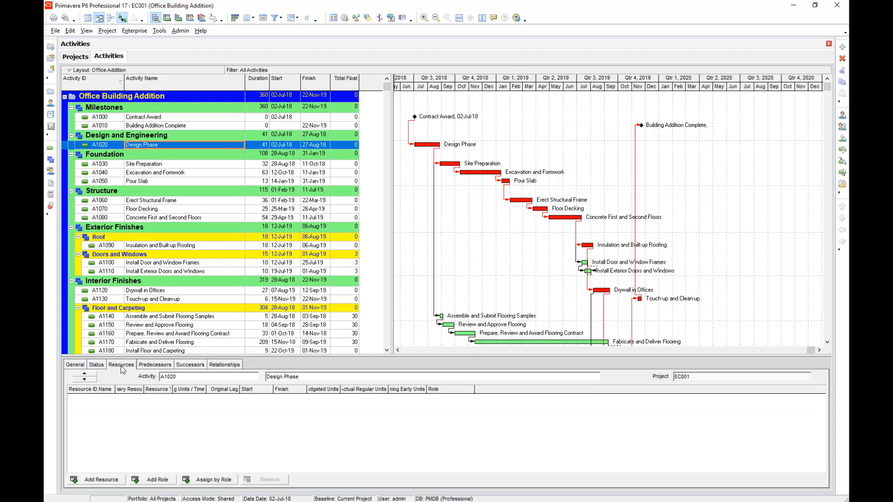
left_click(100, 481)
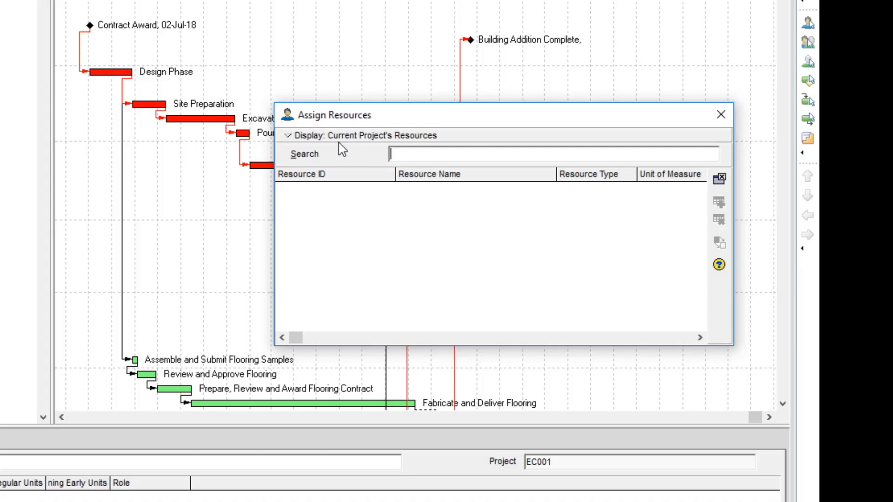
left_click(308, 137)
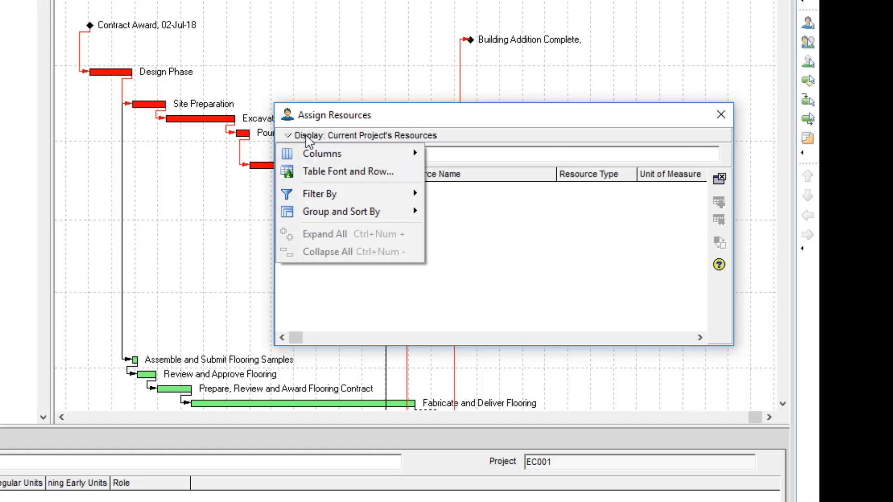
mouse_move(320, 196)
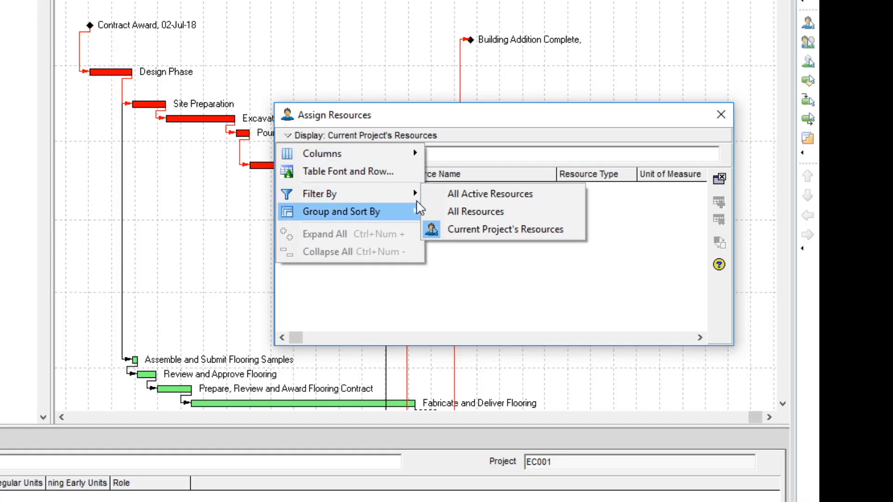
left_click(467, 216)
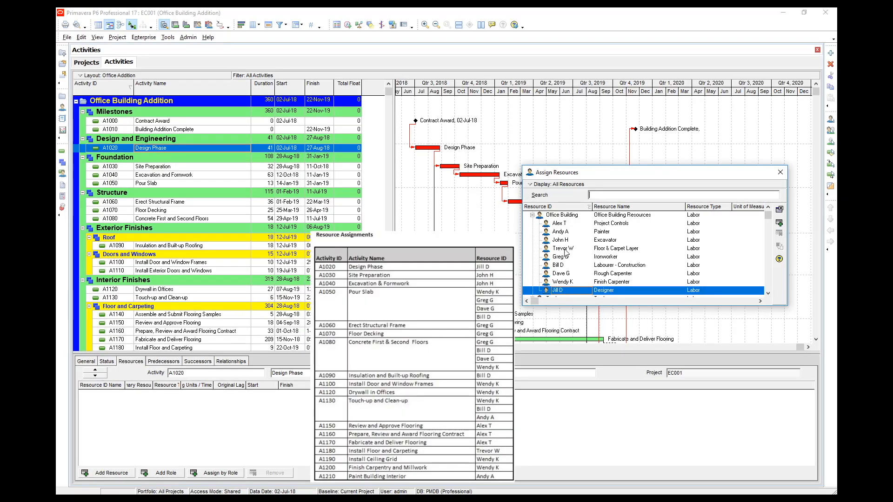
- Assign the Office Building Designer resource to the Design Phase activity
left_click(566, 283)
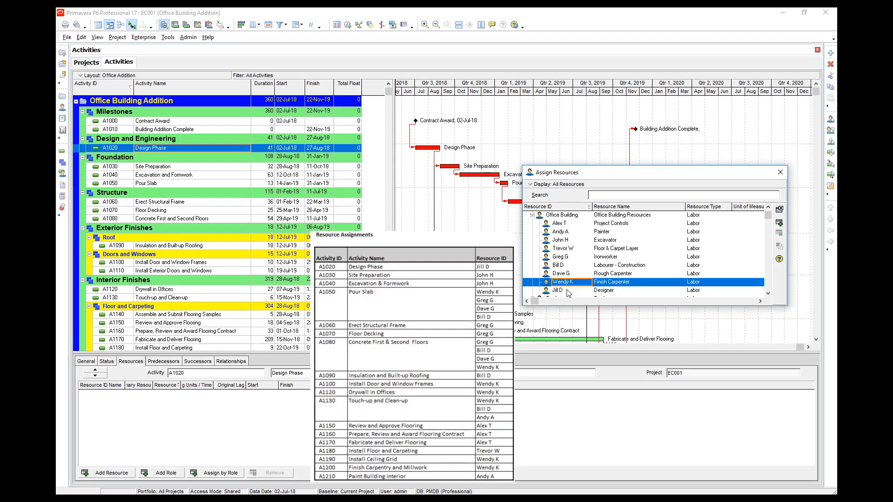
left_click(567, 291)
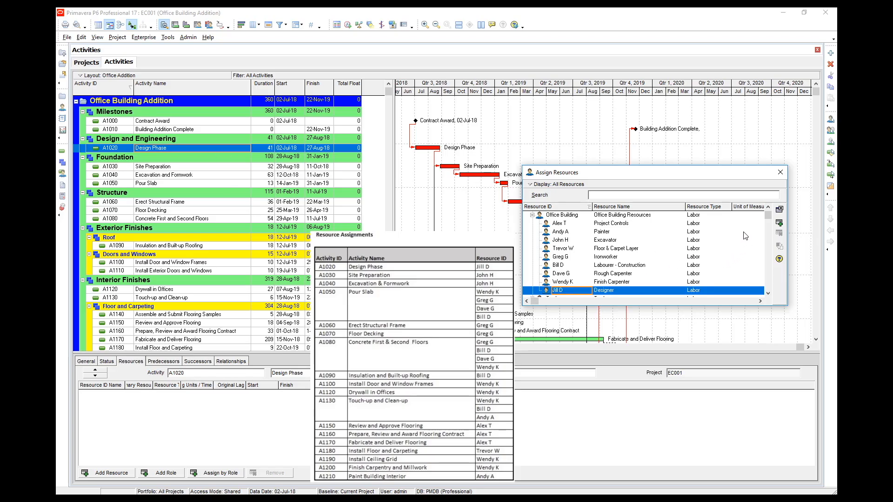
left_click(780, 225)
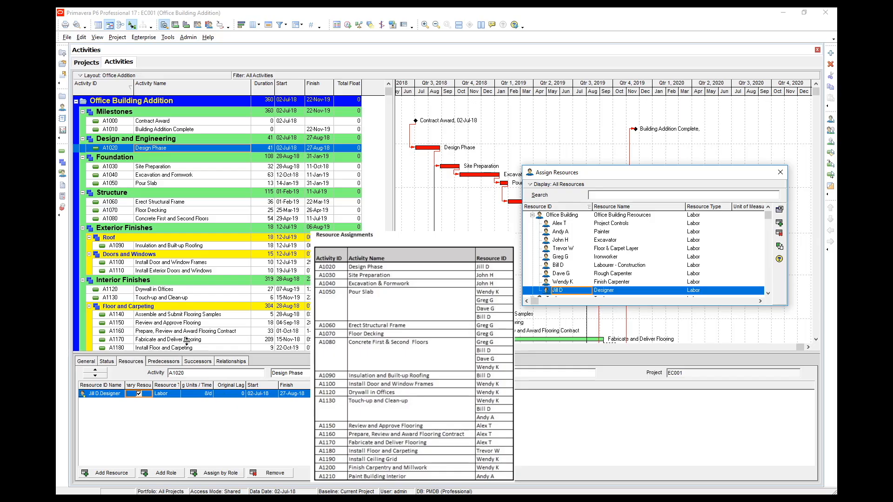
- Assign the Office Building Excavator resource to the Site Preparation and the Excavation and Formwork activities
left_click(156, 168)
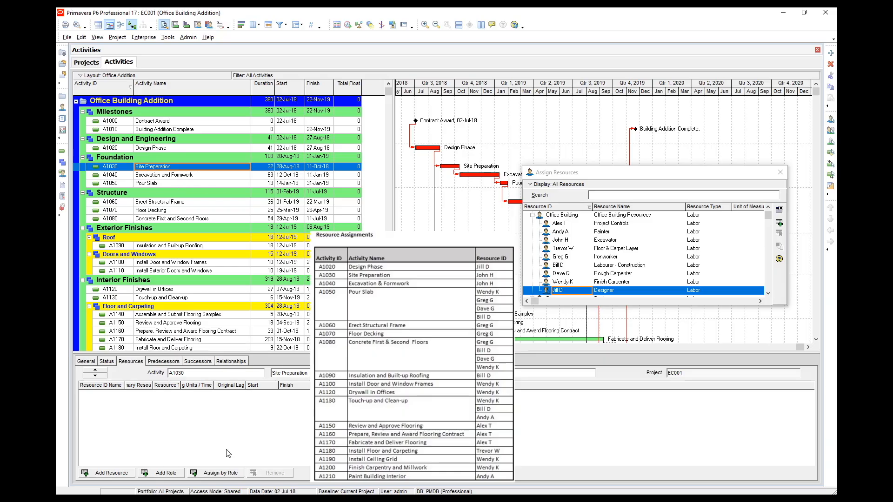
left_click(558, 241)
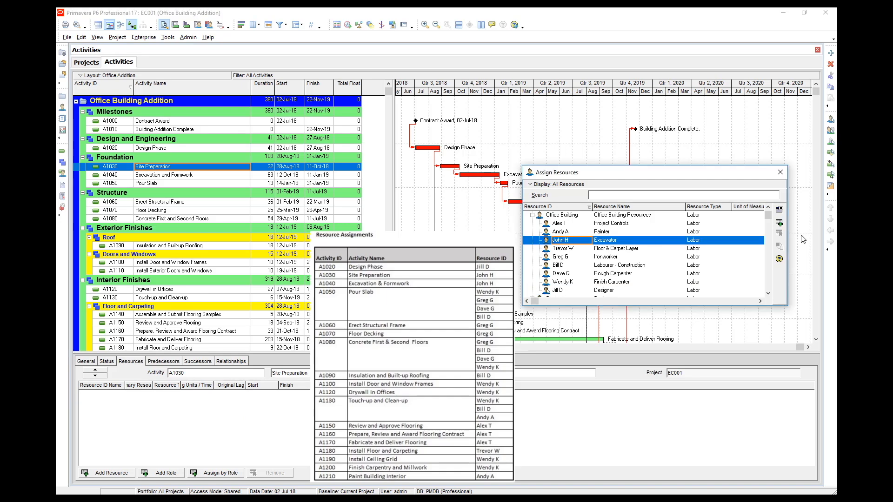
left_click(779, 224)
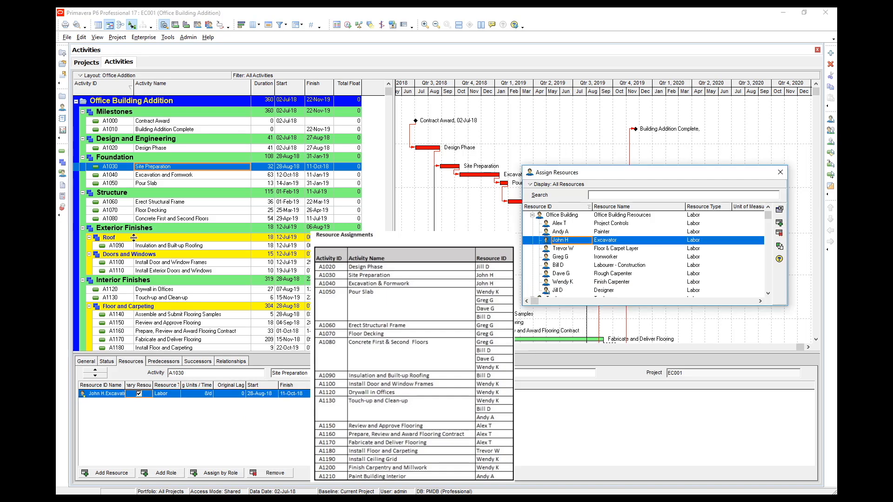
left_click(145, 176)
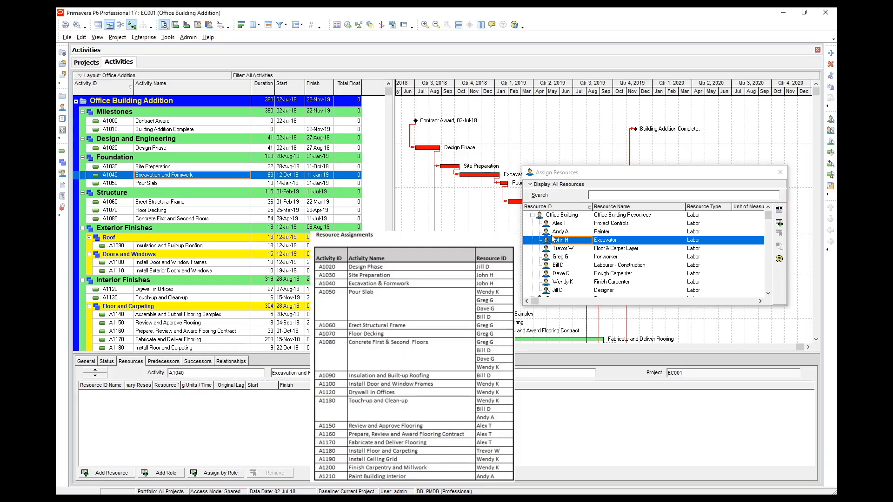
left_click(779, 224)
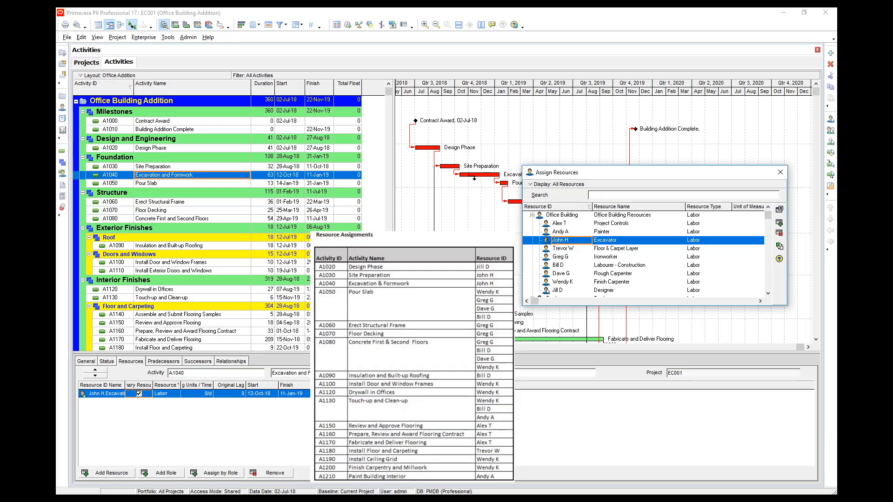
- Assign the Finish Carpenter, Ironworker, Rough Carpenter and Labourer - Construction together to the Pour Slab activity
left_click(148, 185)
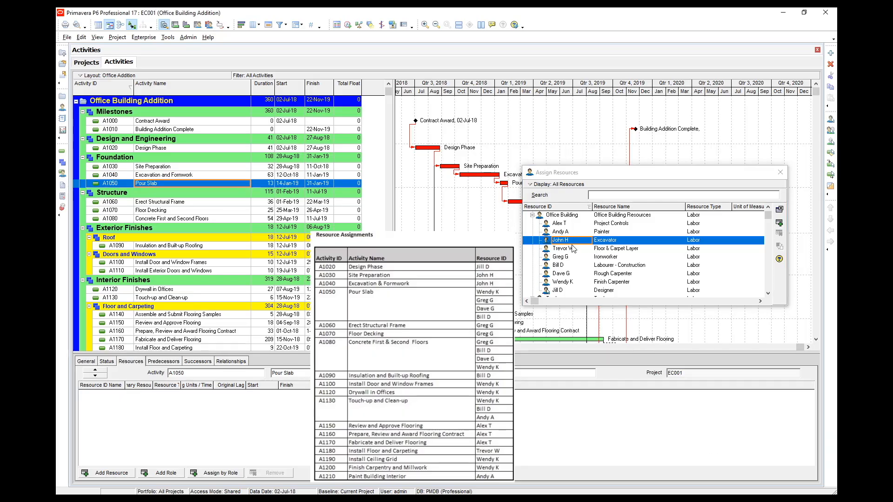
left_click(563, 282)
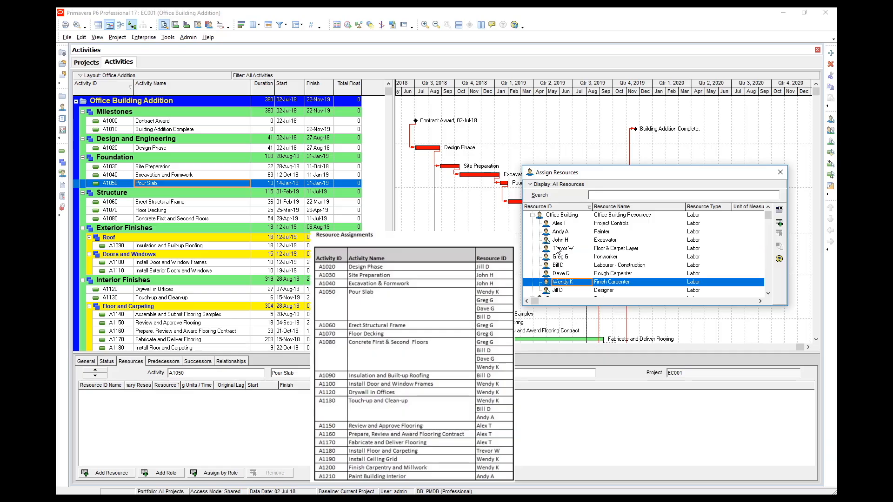
left_click(599, 260, "ctrl")
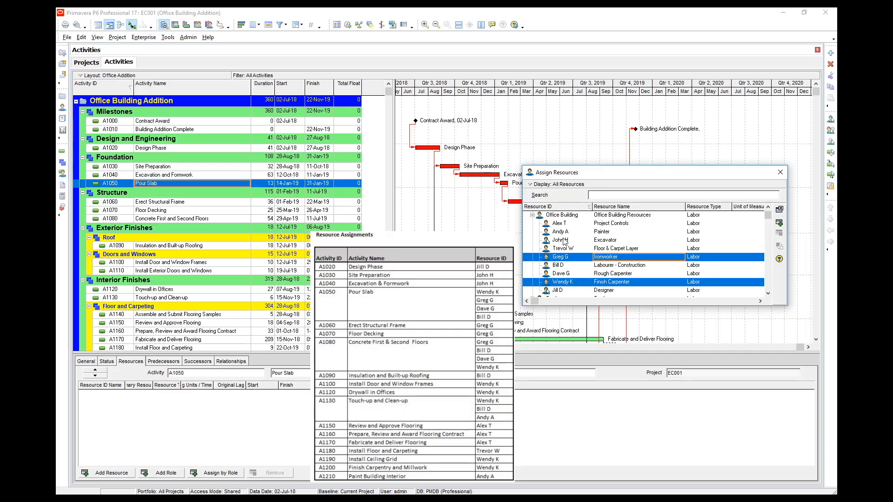
left_click(572, 274, "ctrl")
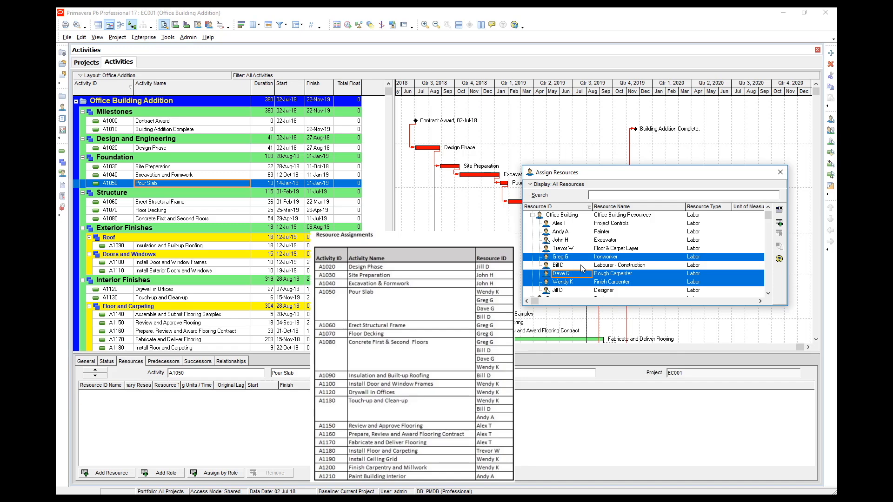
left_click(567, 265, "ctrl")
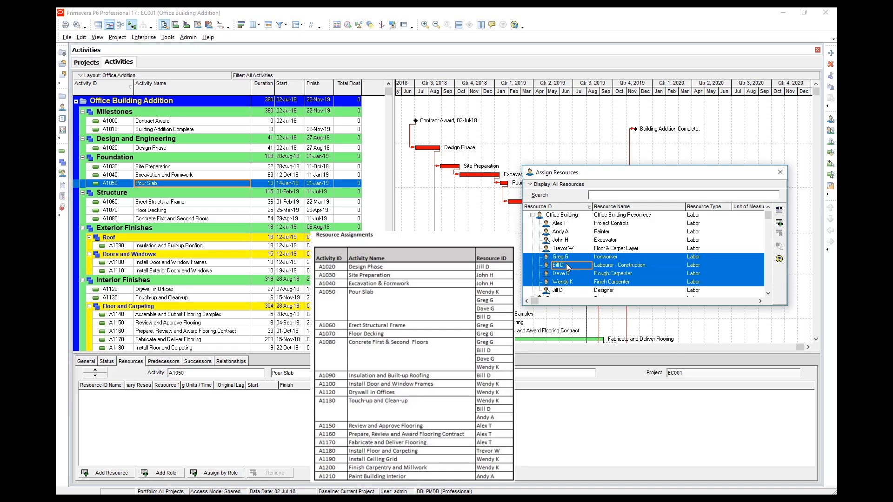
left_click(779, 224)
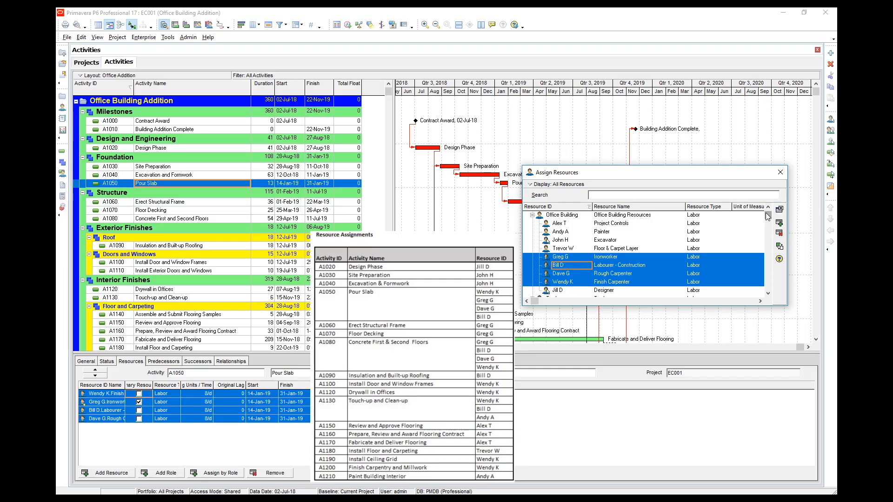
- Assign the Office Building Ironworker to the Erect Structural Frame and Floor Decking activities
left_click(149, 204)
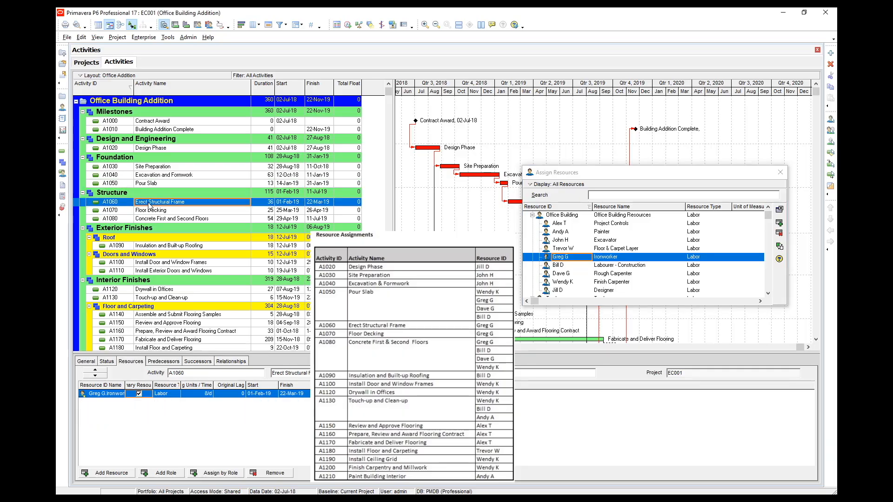
key("Down")
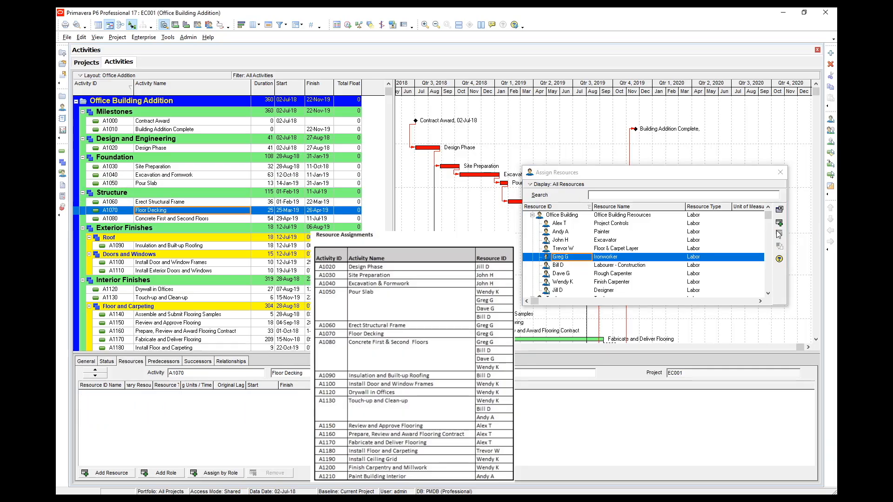
left_click(779, 224)
- Assign the Ironworker, Labourer - Construction, Rough Carpenter and Finish Carpenter to the Concrete First and Second Floors activity
left_click(177, 220)
left_click(561, 257)
left_click(562, 266, "ctrl")
left_click(561, 274, "ctrl")
left_click(563, 282, "ctrl")
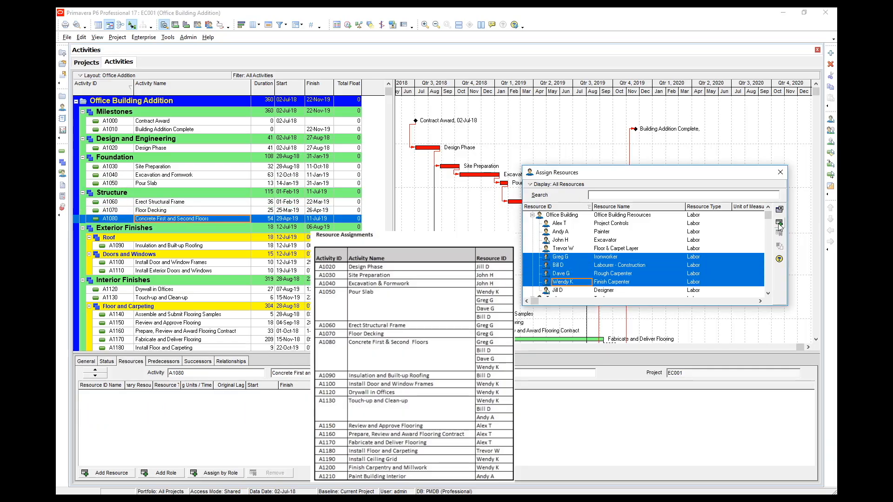
left_click(779, 224)
- Assign the Finish Carpenter to the Install Exterior Doors and Windows and Drywall in Offices activities
left_click(144, 271)
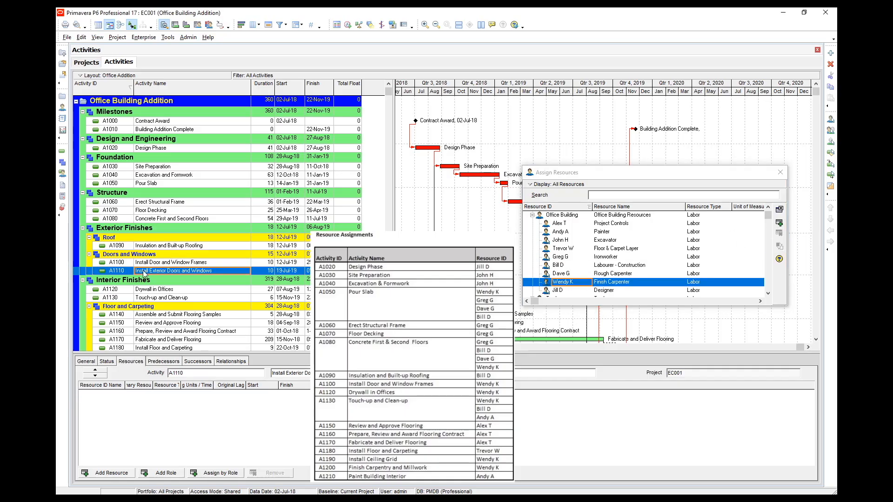
left_click(779, 224)
left_click(175, 289)
left_click(779, 224)
- Assign the Finish Carpenter, Labourer - Construction and Painter together to the Touch-up and Clean-up activity
left_click(177, 298)
left_click(562, 265, "ctrl")
left_click(562, 231, "ctrl")
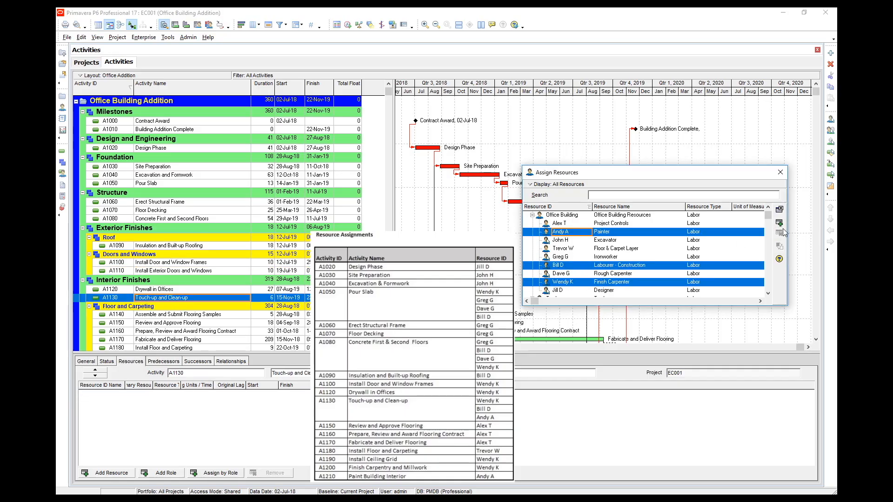
left_click(779, 224)
- Assign the Project Controls resource to two activities under Floor and Carpeting, and select the Fabricate and Deliver Flooring activity
left_click(186, 314)
left_click(561, 223)
left_click(779, 223)
left_click(195, 322)
left_click(779, 223)
scroll(217, 334, "down", 2)
left_click(192, 319)
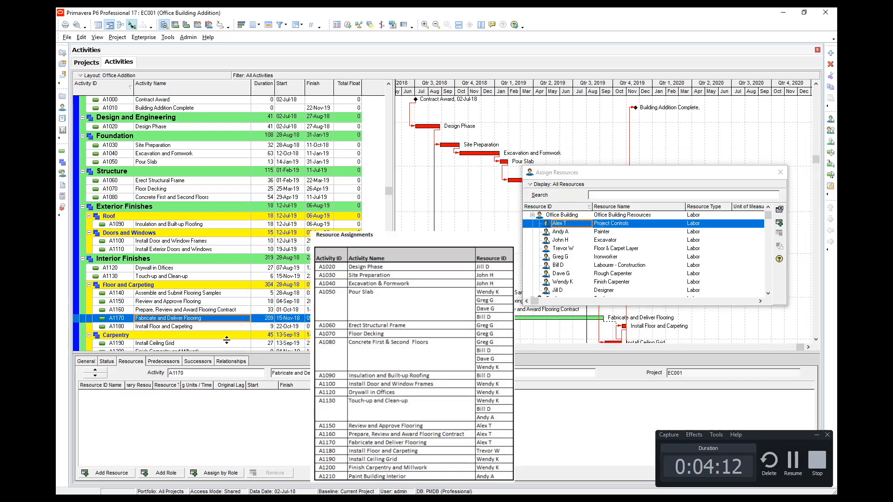
left_click(218, 312)
scroll(219, 312, "down", 1)
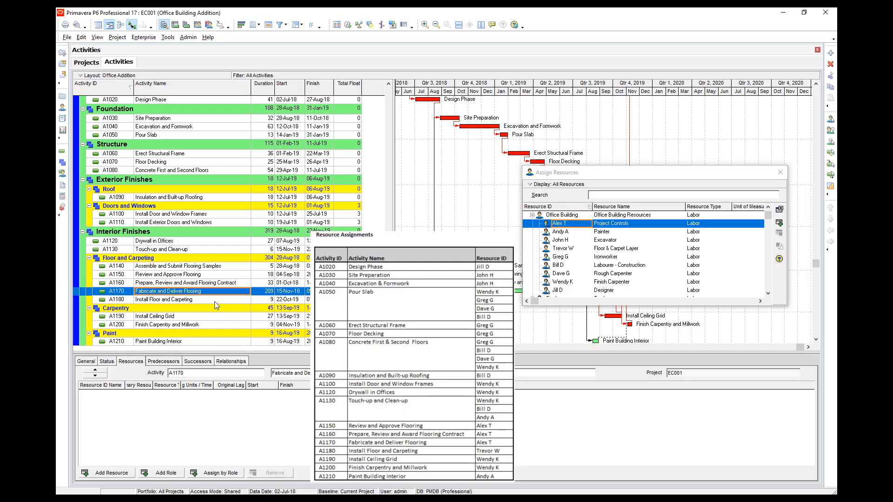
- Assign the Floor & Carpet Layer to Install Floor and Carpeting and the Finish Carpenter to Install Ceiling Grid
left_click(189, 300)
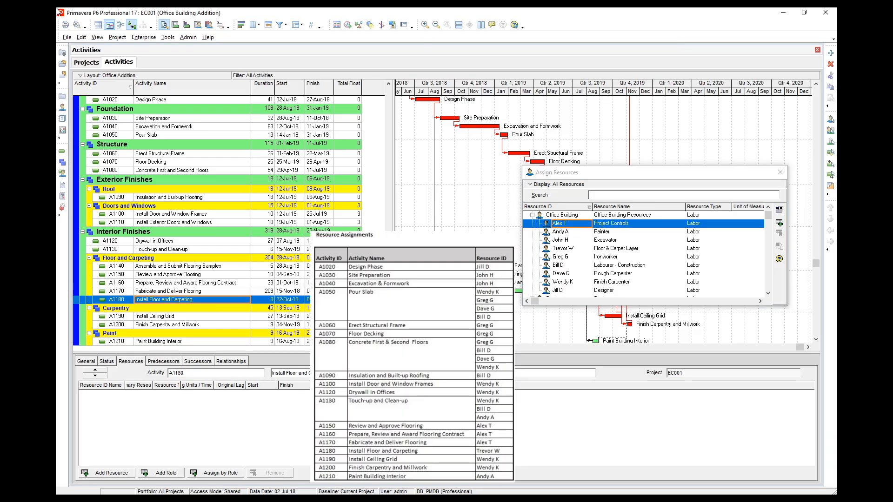
left_click(563, 248)
left_click(186, 316)
left_click(563, 282)
left_click(779, 224)
- Assign the Office Building Painter to the Paint Building Interior activity
left_click(186, 341)
left_click(560, 232)
left_click(779, 224)
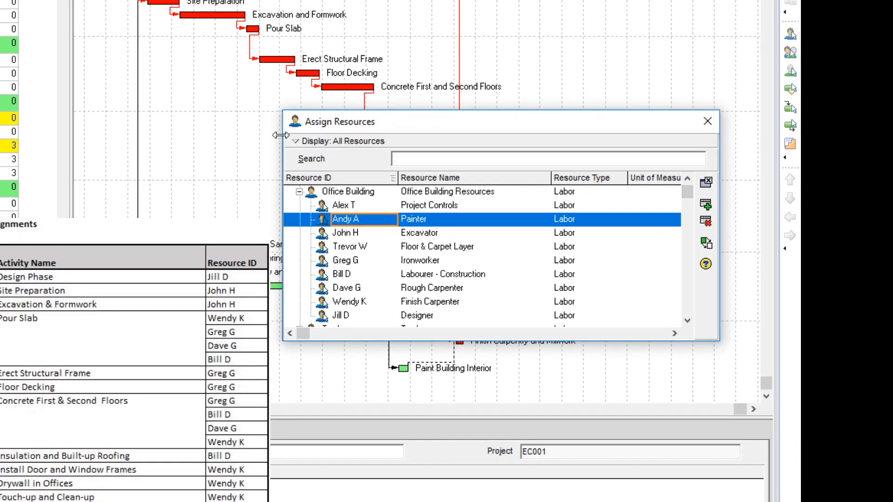
- Filter the assignable resources by Current Project's Resources and close the resource assignment dialog
left_click(312, 141)
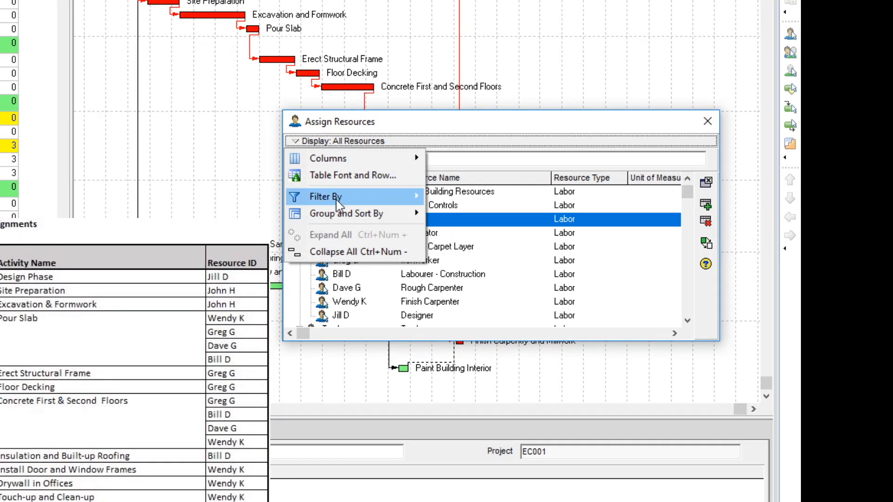
mouse_move(338, 204)
left_click(489, 231)
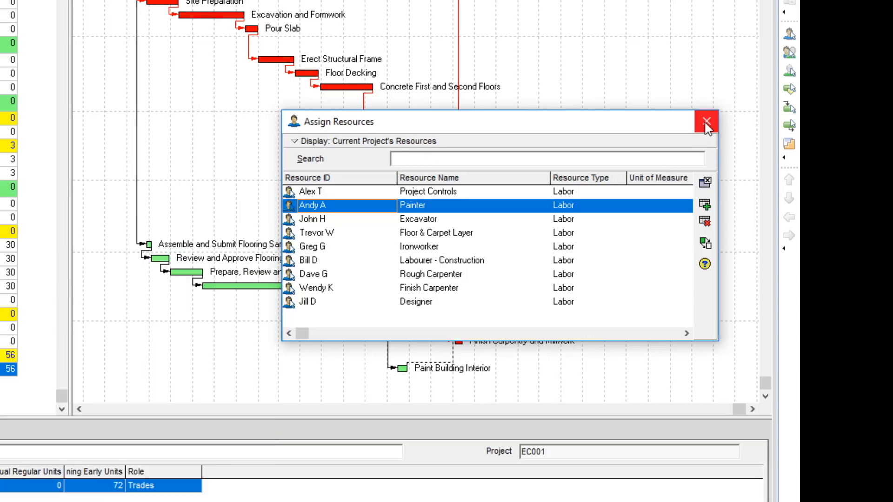
left_click(706, 123)
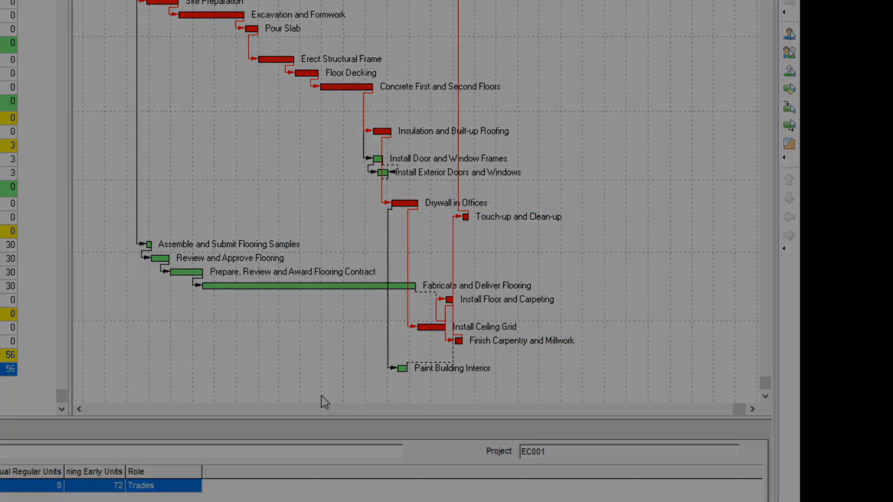